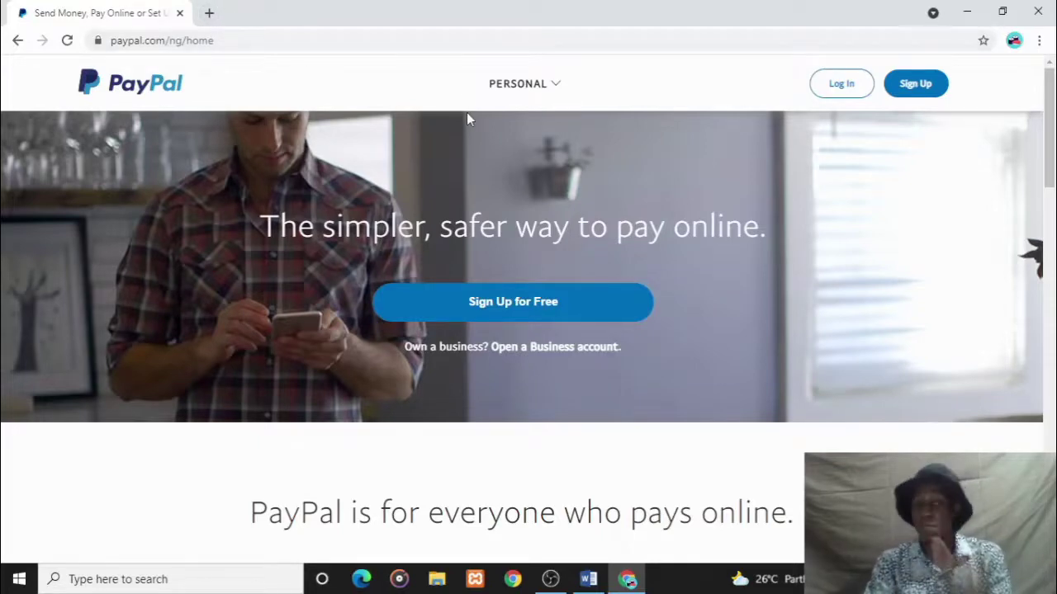
{"action": "left_click", "coordinate": [521, 102]}
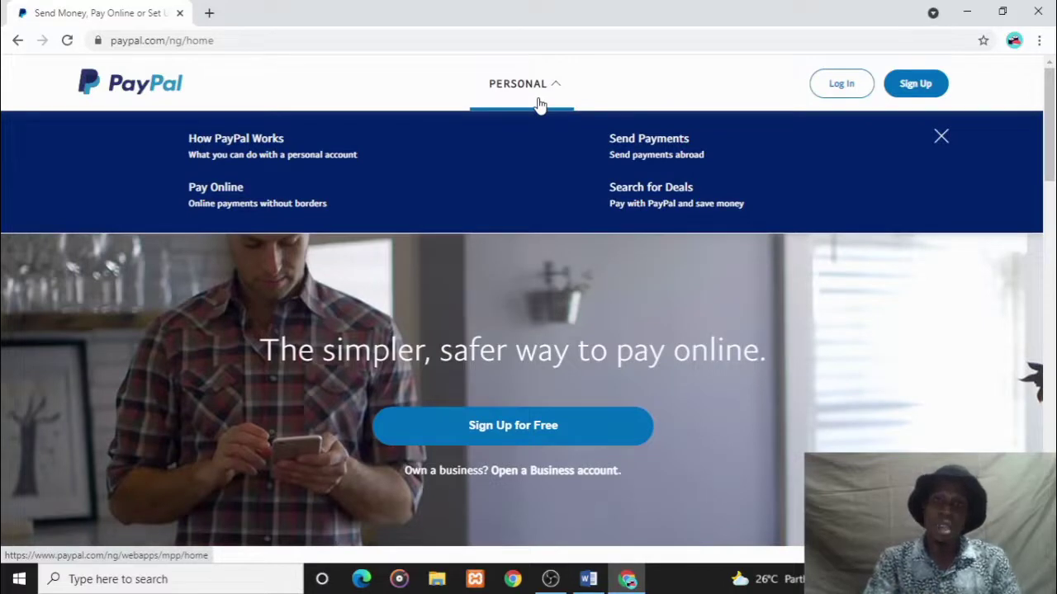
{"action": "left_click", "coordinate": [551, 305]}
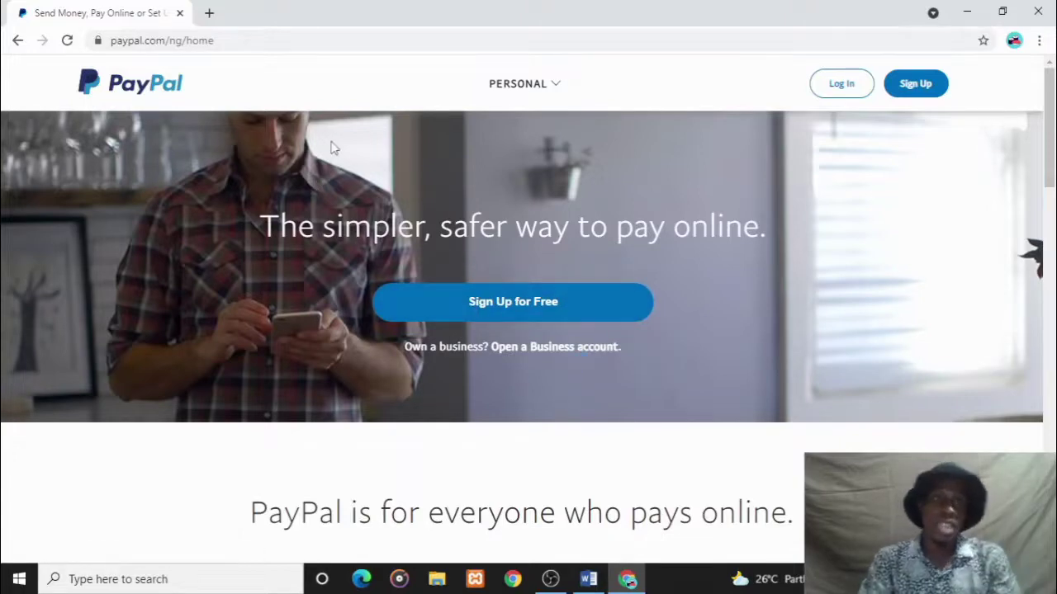
{"action": "left_click", "coordinate": [520, 85]}
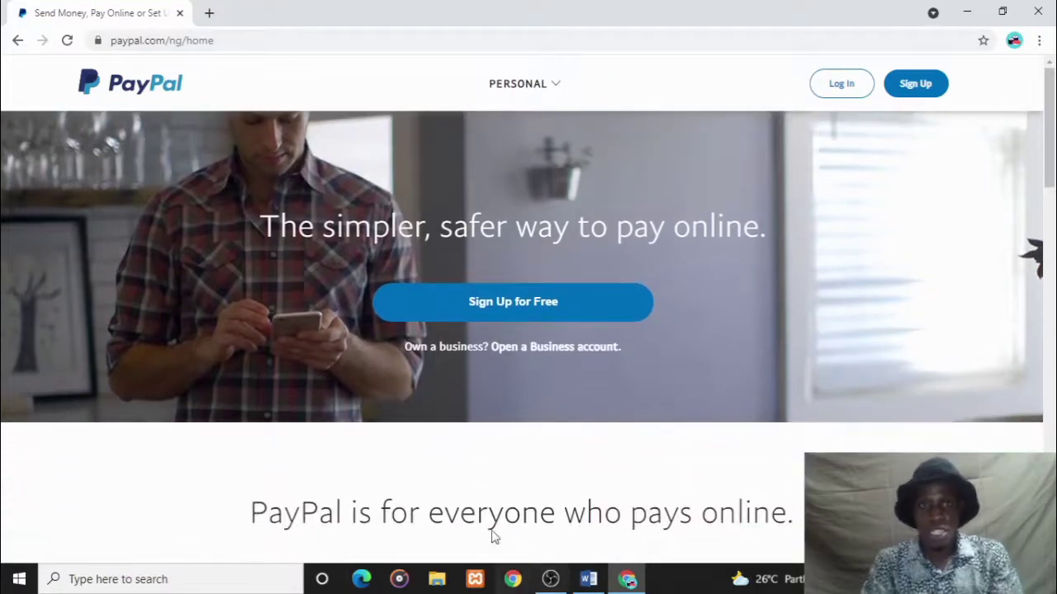
- Bring Word's Document1 to the front, showing the list of PayPal country sites
{"action": "left_click", "coordinate": [587, 582]}
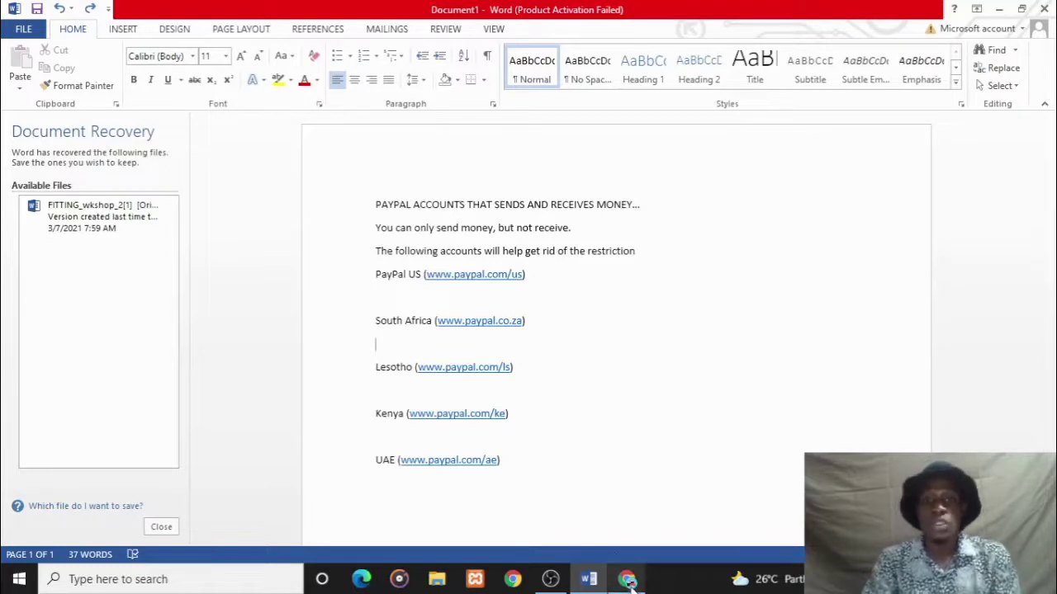
- Load paypal.com/ls in a new Chrome tab beside the Nigeria page
{"action": "mouse_move", "coordinate": [627, 581]}
{"action": "left_click", "coordinate": [628, 503]}
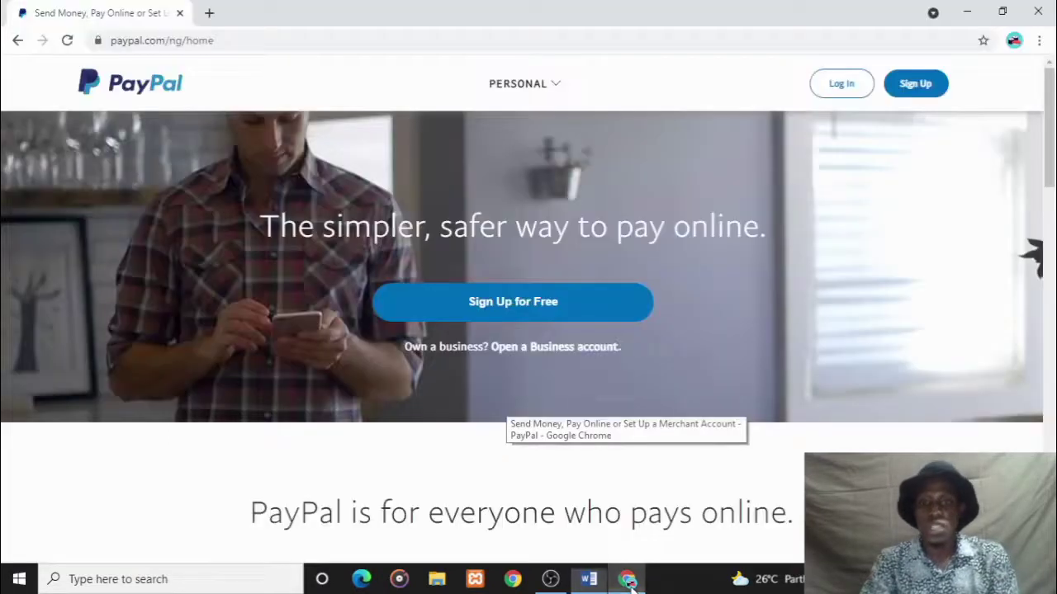
{"action": "left_click", "coordinate": [208, 13]}
{"action": "type", "text": "paypal"}
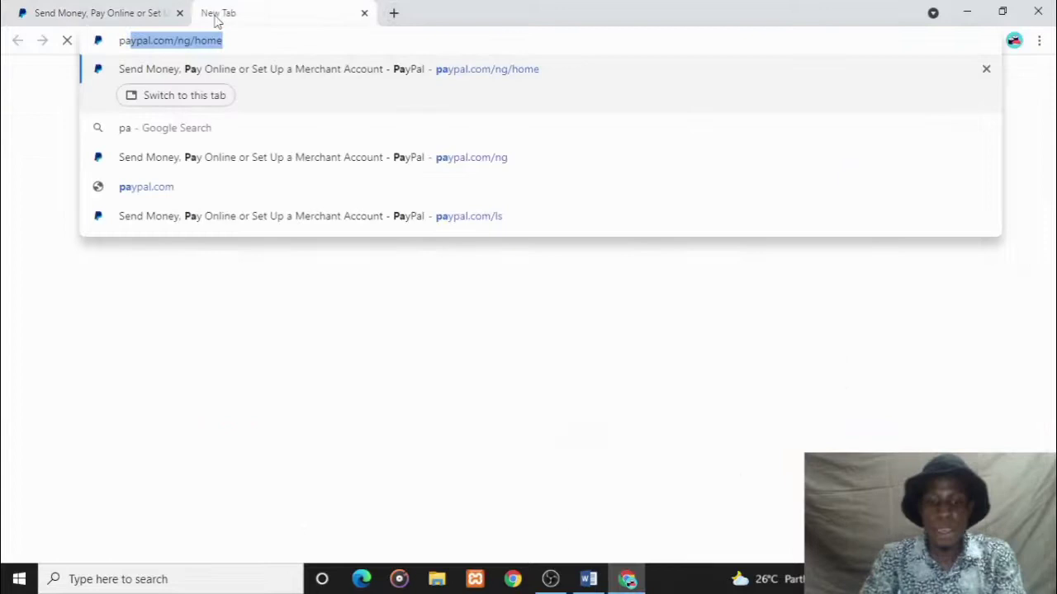
{"action": "type", "text": ".c"}
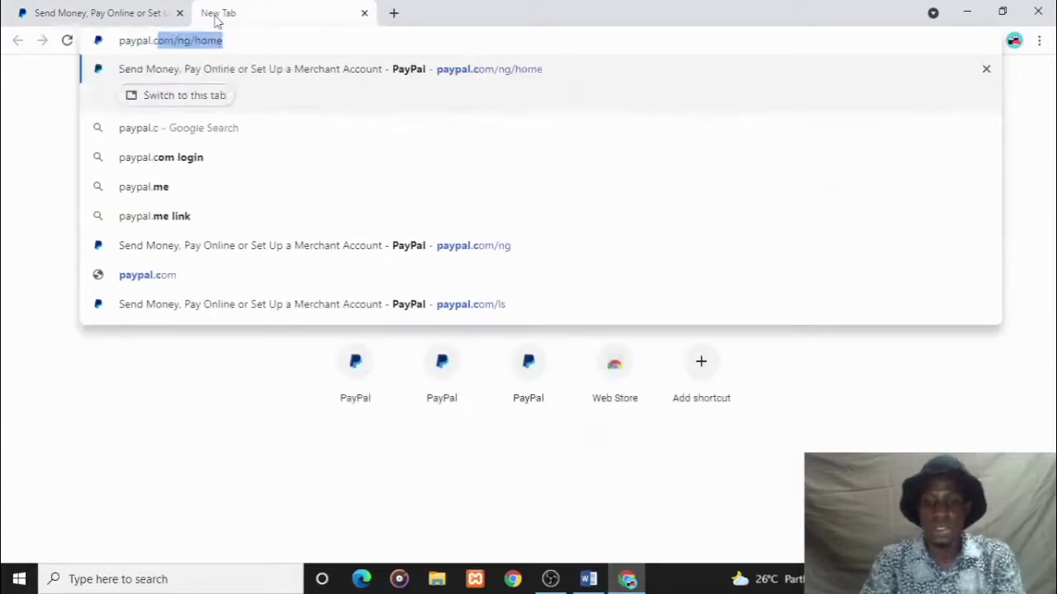
{"action": "type", "text": "om/ls"}
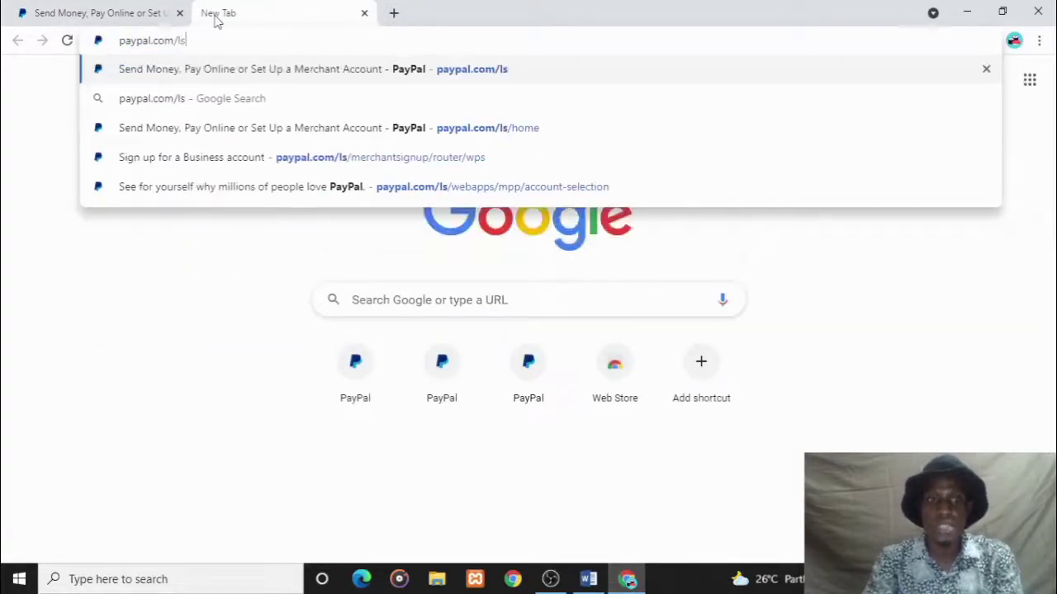
{"action": "key", "text": "Return"}
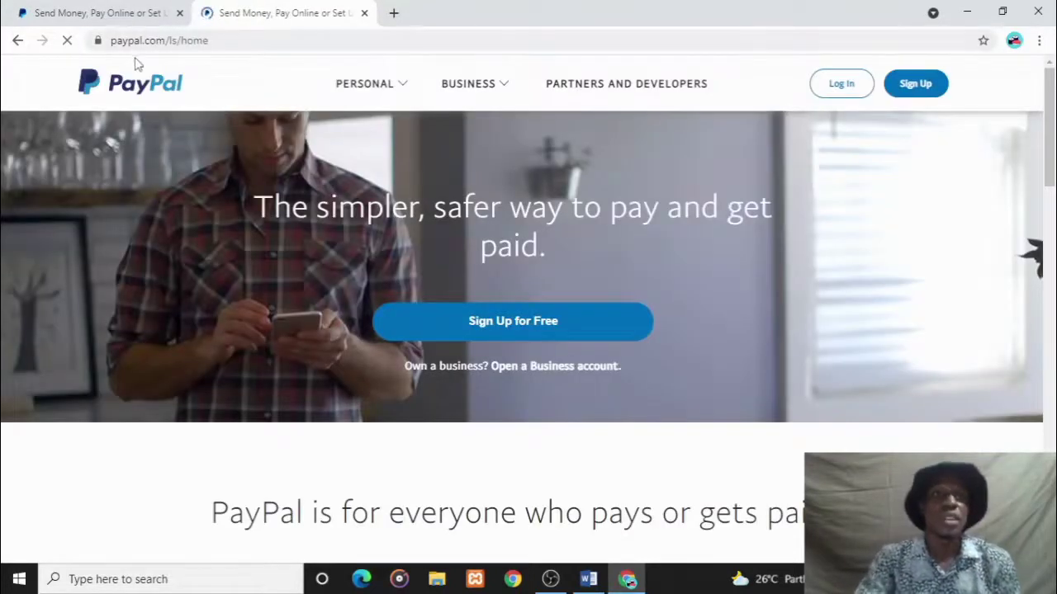
{"action": "left_click", "coordinate": [124, 10]}
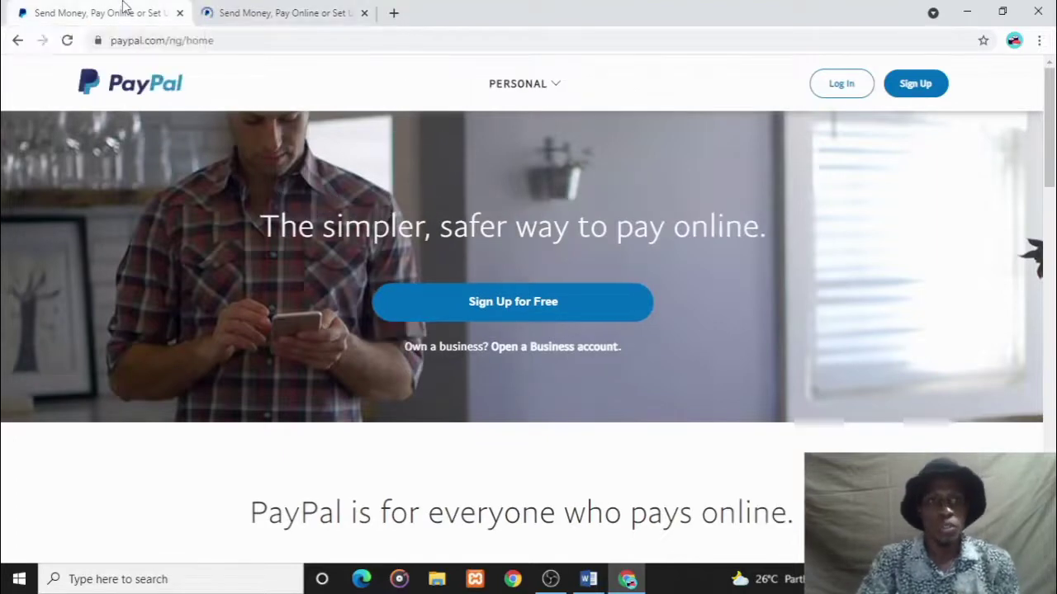
{"action": "left_click", "coordinate": [491, 83]}
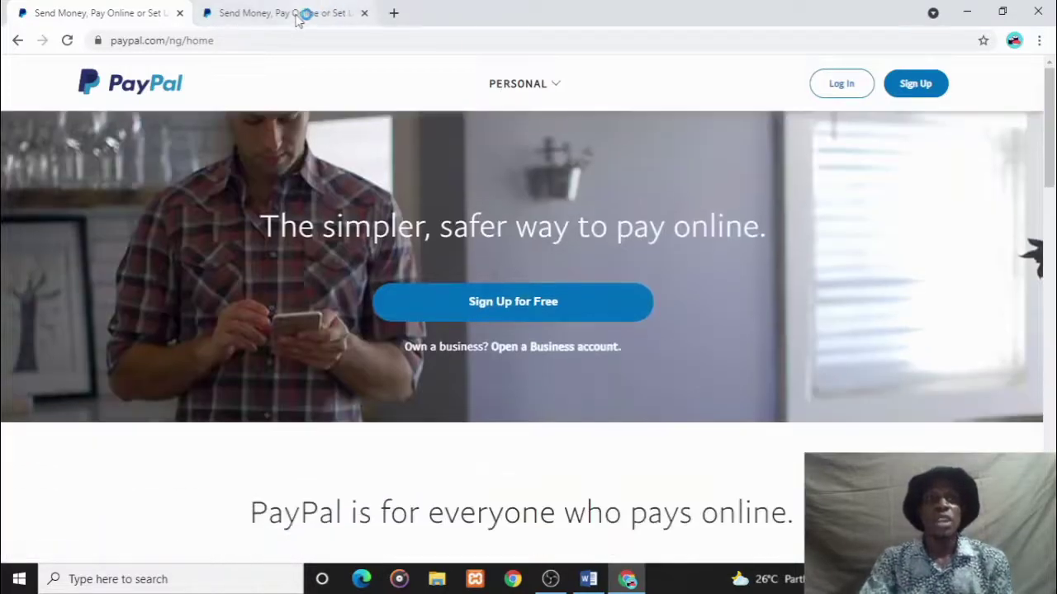
{"action": "left_click", "coordinate": [302, 13]}
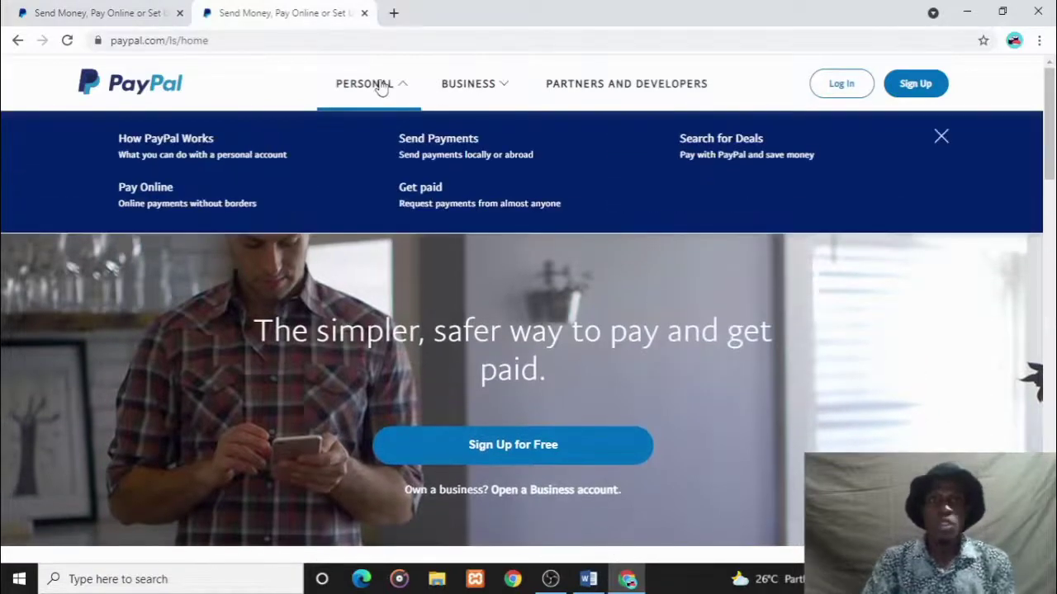
{"action": "mouse_move", "coordinate": [459, 88]}
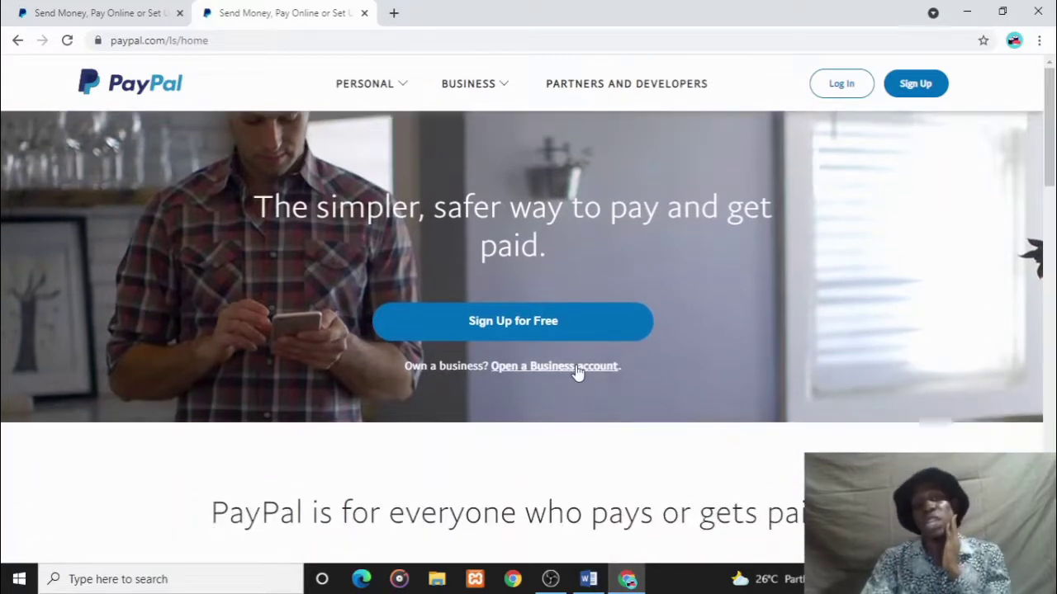
- Choose Business Account under Sign Up for Free and continue to the email page
{"action": "left_click", "coordinate": [540, 330]}
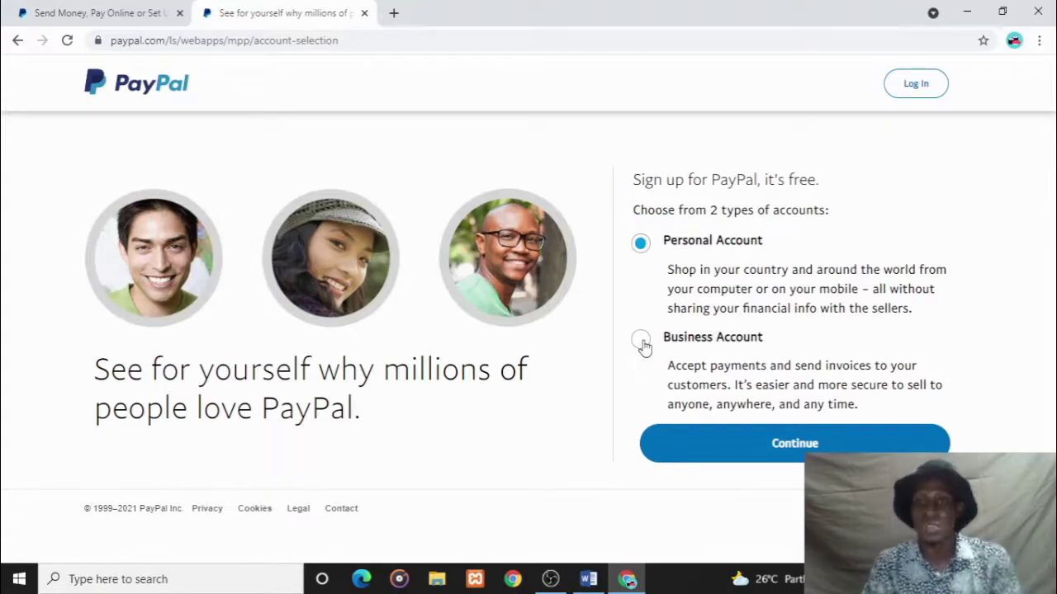
{"action": "left_click", "coordinate": [644, 347]}
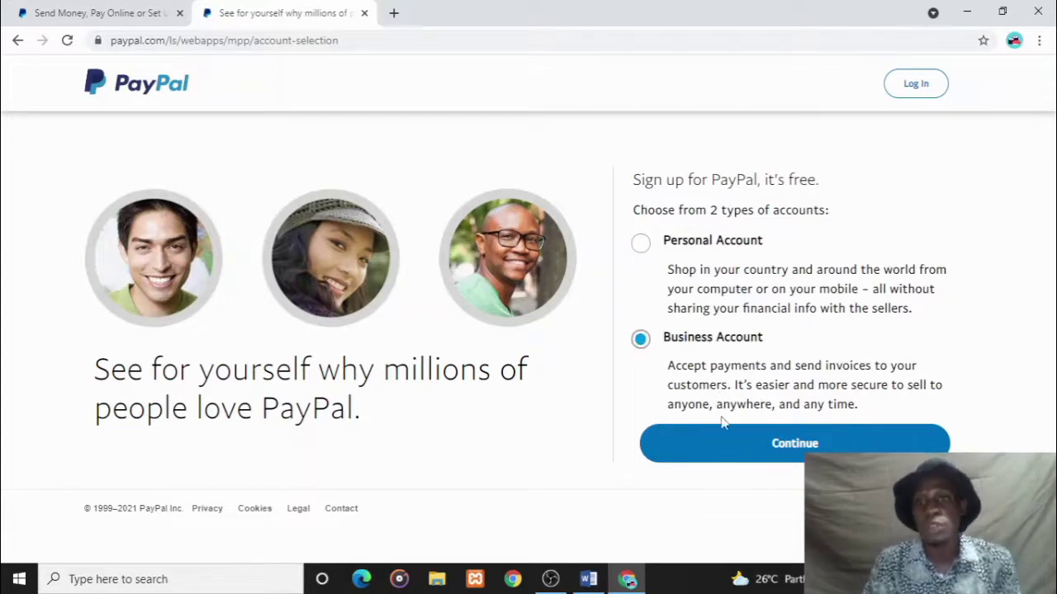
{"action": "left_click", "coordinate": [722, 450]}
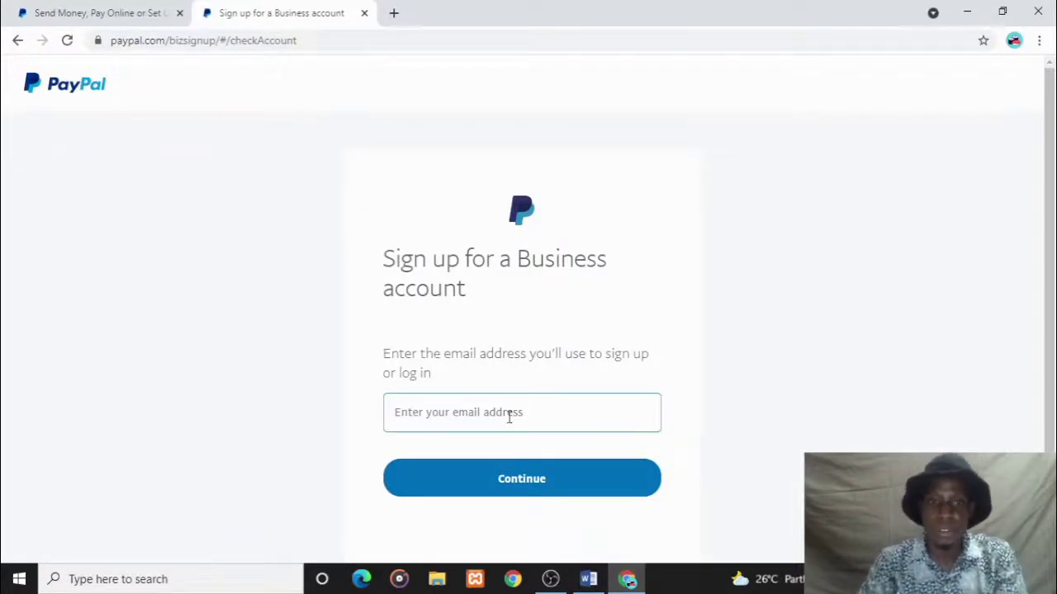
- Enter the sign-up email address, fixing a typo, and submit it
{"action": "left_click", "coordinate": [508, 417]}
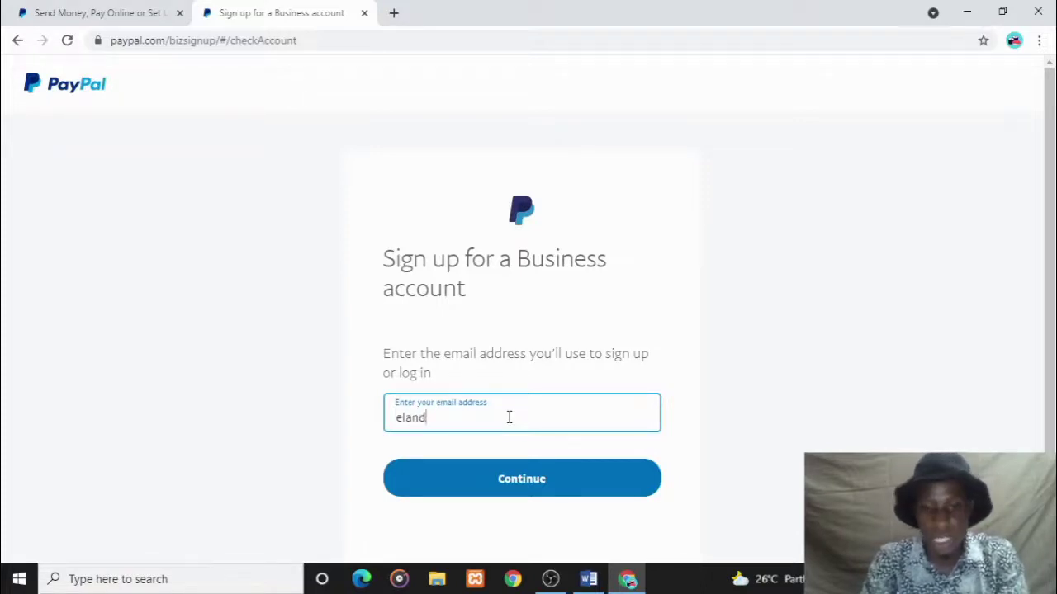
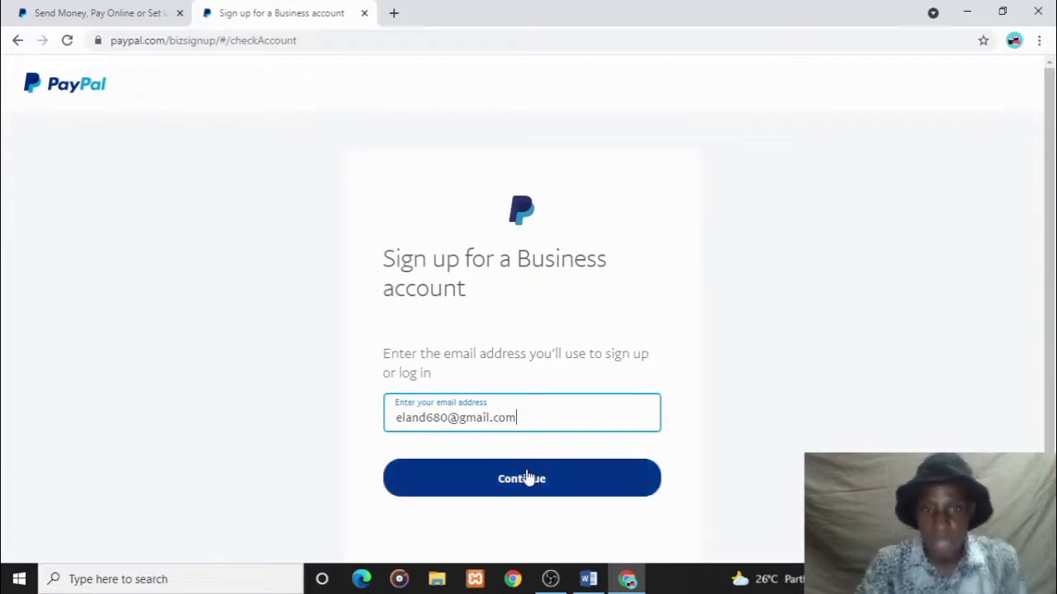
{"action": "left_click", "coordinate": [528, 479]}
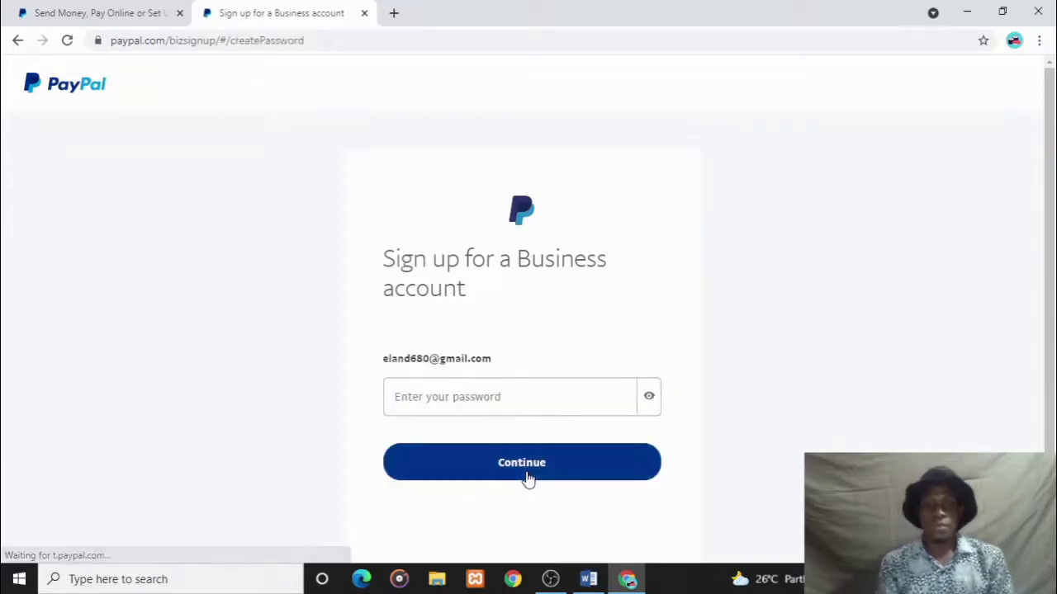
- Set the account password and continue to the business details form
{"action": "left_click", "coordinate": [534, 407]}
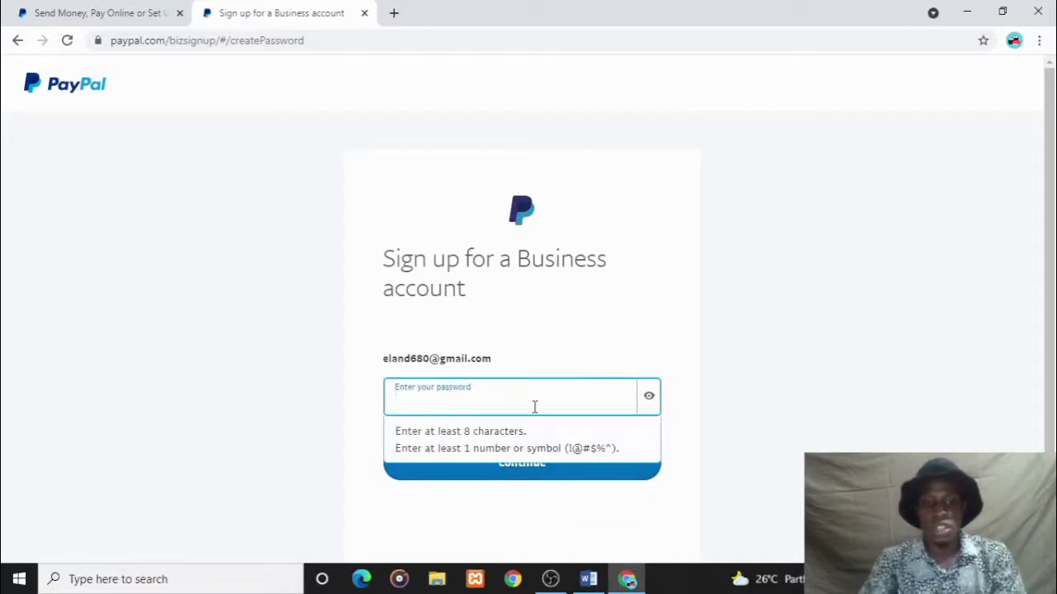
{"action": "type", "text": "•••••••"}
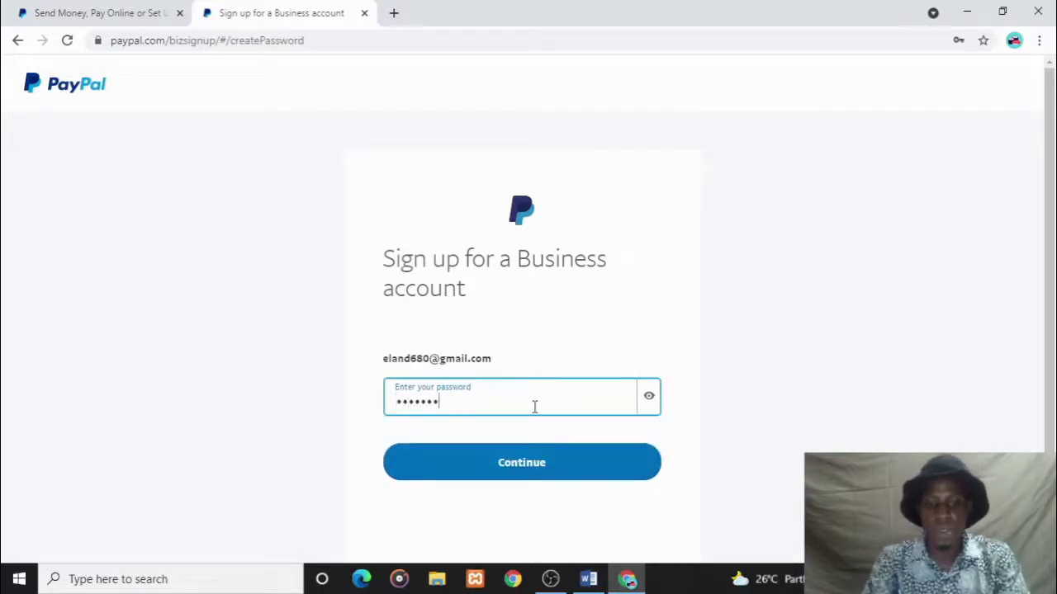
{"action": "type", "text": "••"}
{"action": "left_click", "coordinate": [585, 477]}
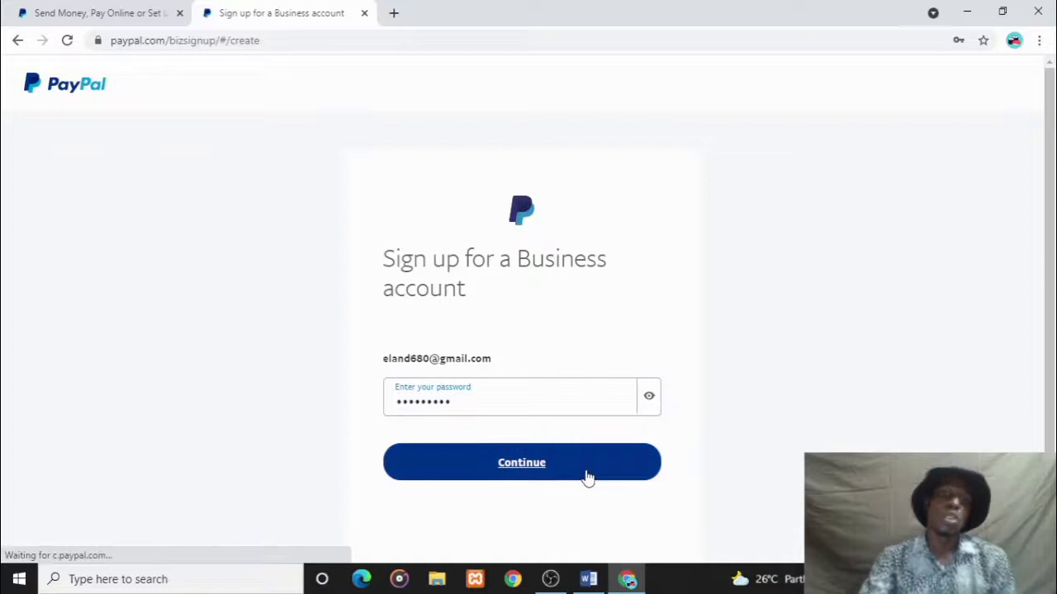
{"action": "left_click_drag", "start_coordinate": [1052, 126], "coordinate": [1053, 203]}
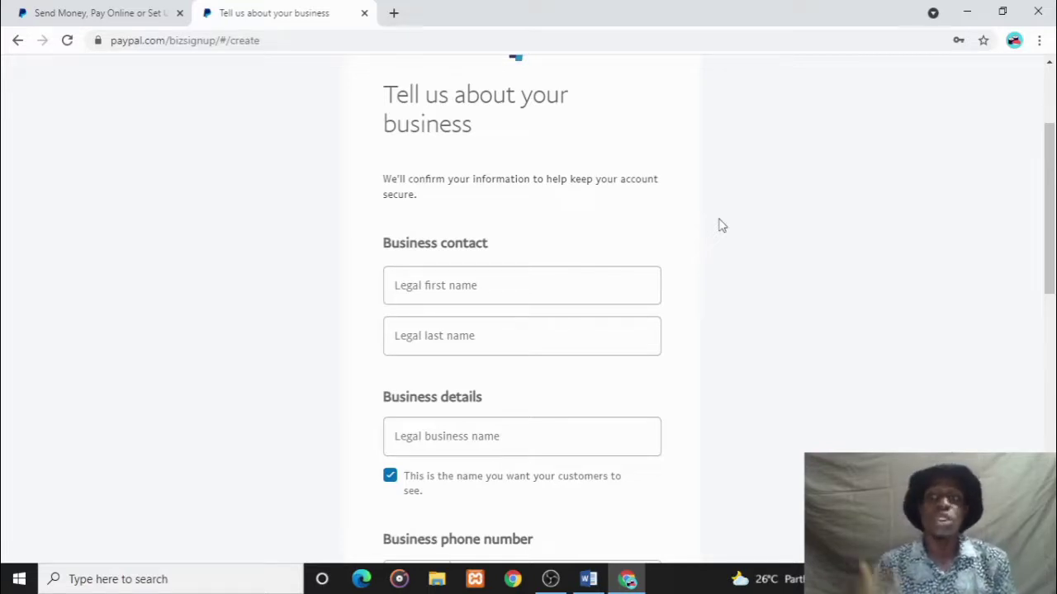
- Enter the contact's legal first and last names, correcting mistyped entries
{"action": "left_click", "coordinate": [596, 273]}
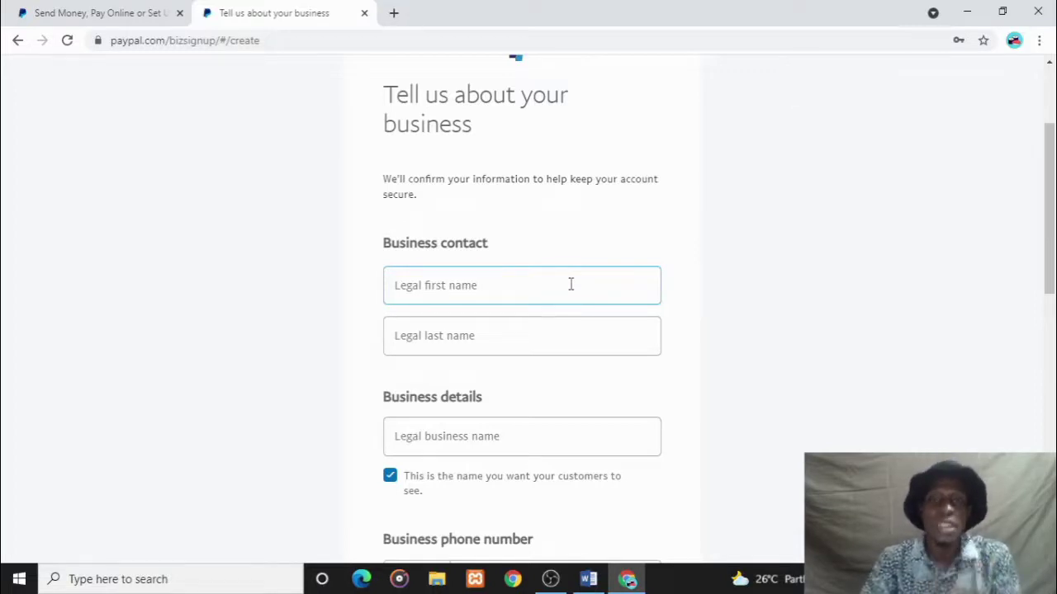
{"action": "left_click", "coordinate": [569, 285]}
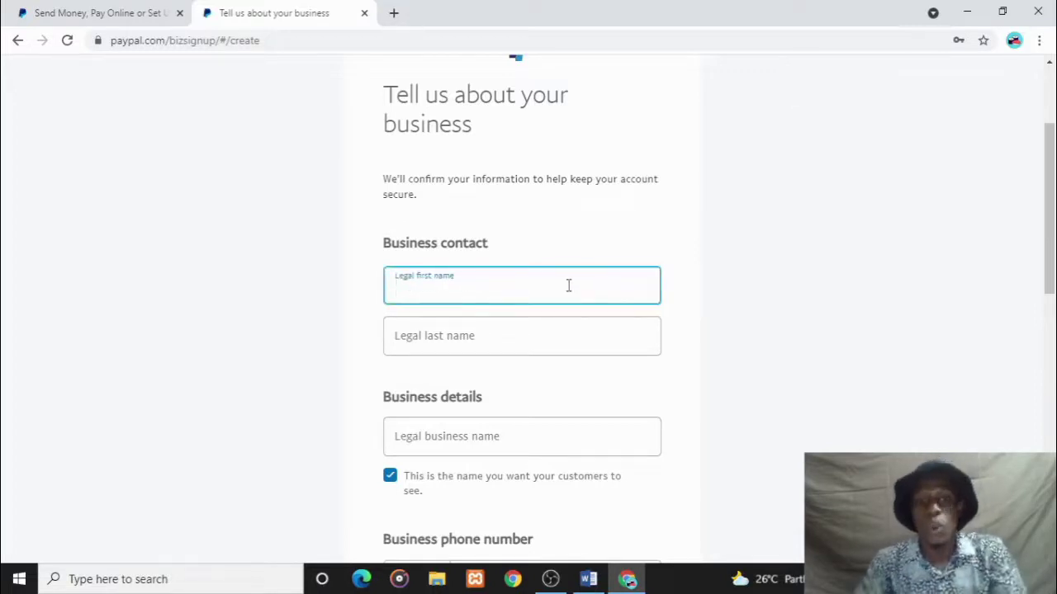
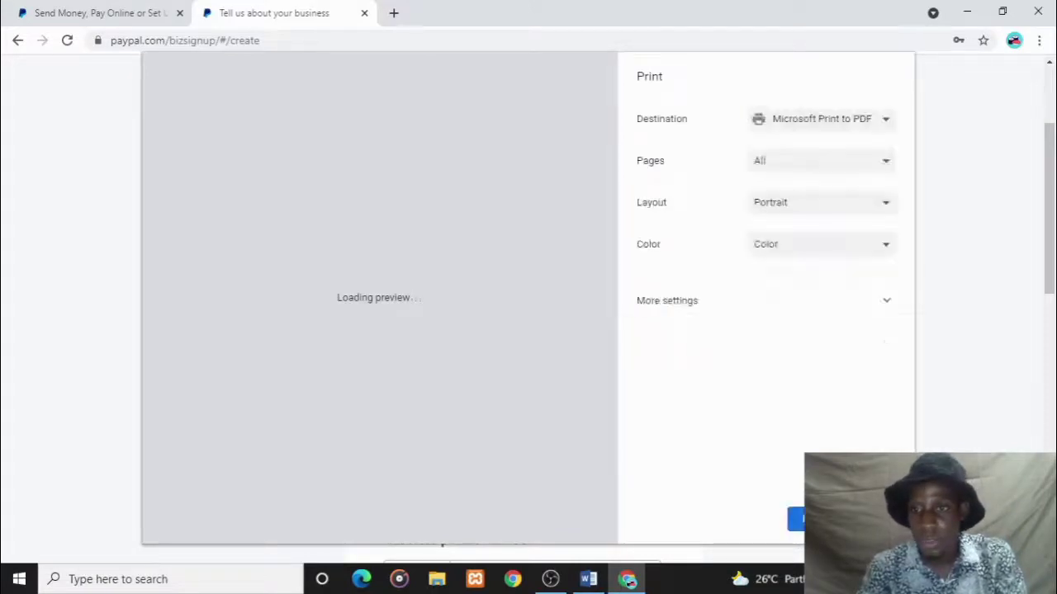
{"action": "key", "text": "Escape"}
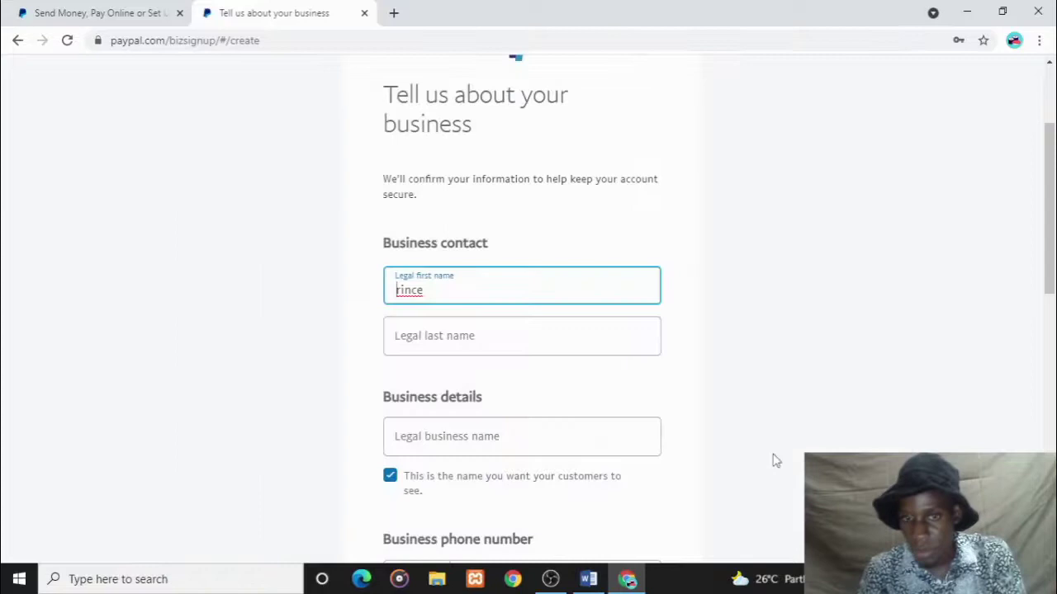
{"action": "type", "text": "P"}
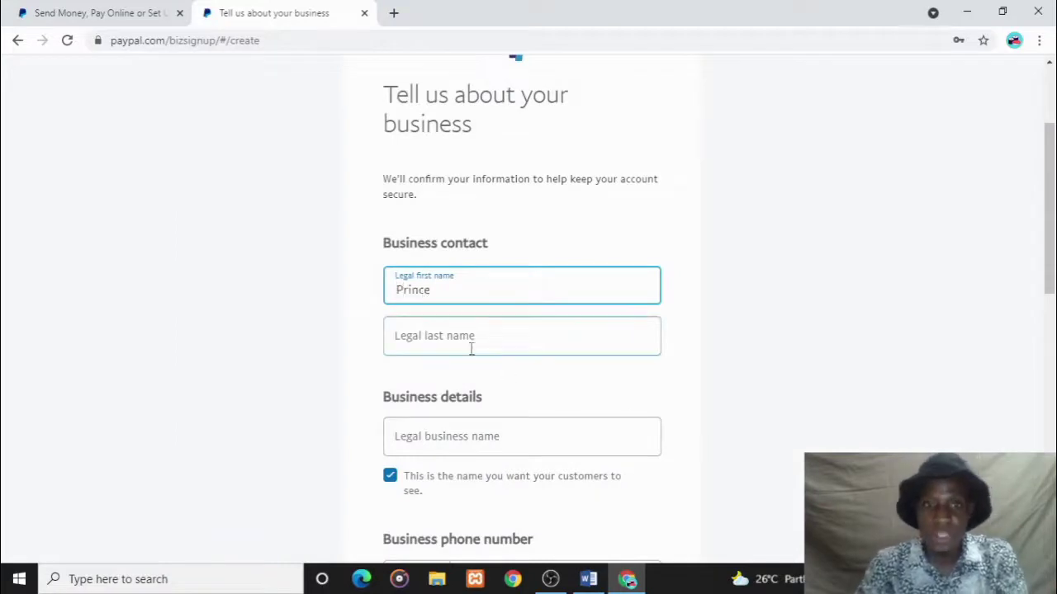
{"action": "left_click", "coordinate": [472, 340]}
{"action": "type", "text": "Jodi"}
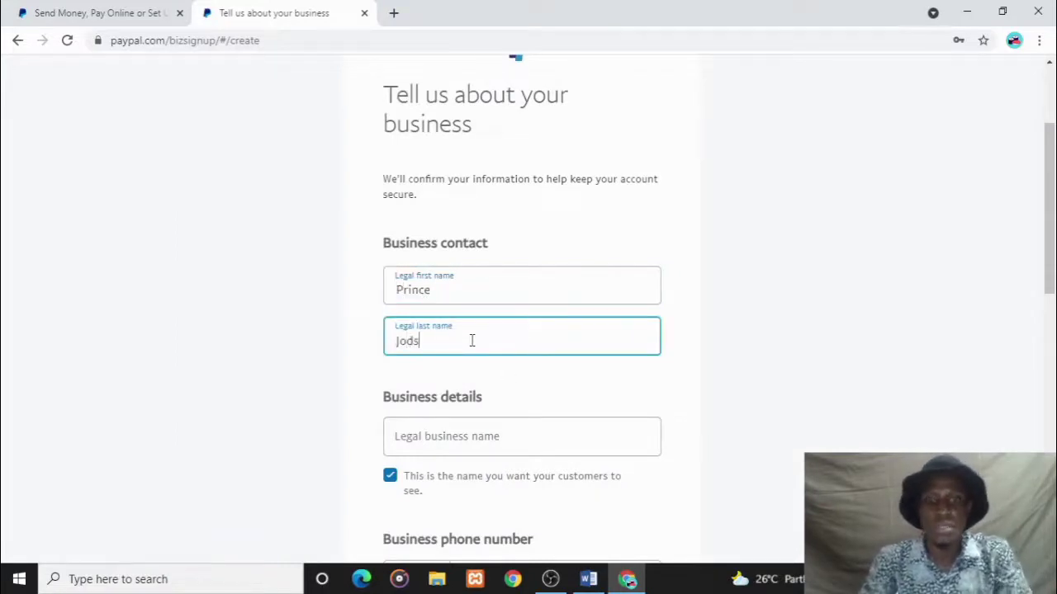
{"action": "key", "text": "BackSpace"}
{"action": "key", "text": "BackSpace"}
{"action": "key", "text": "BackSpace"}
{"action": "key", "text": "BackSpace"}
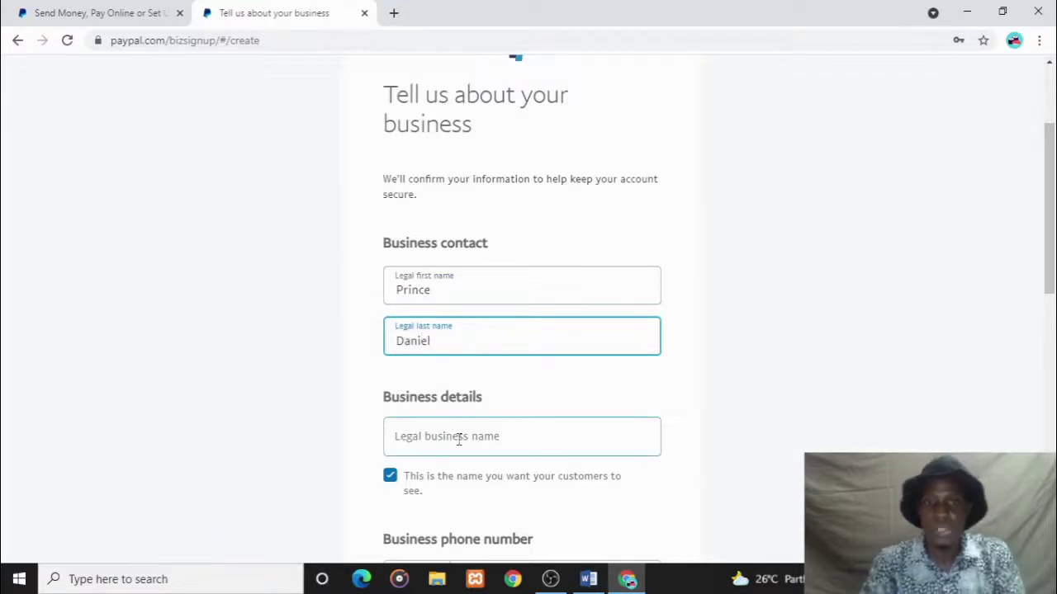
- Enter the legal business name and capitalise its first letter
{"action": "left_click", "coordinate": [459, 438]}
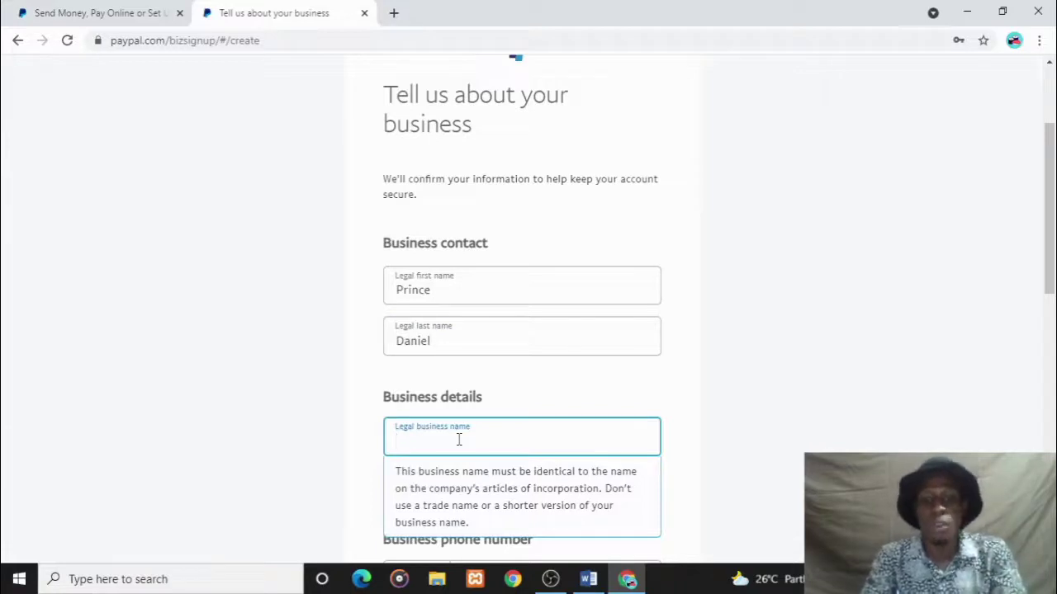
{"action": "type", "text": "pri"}
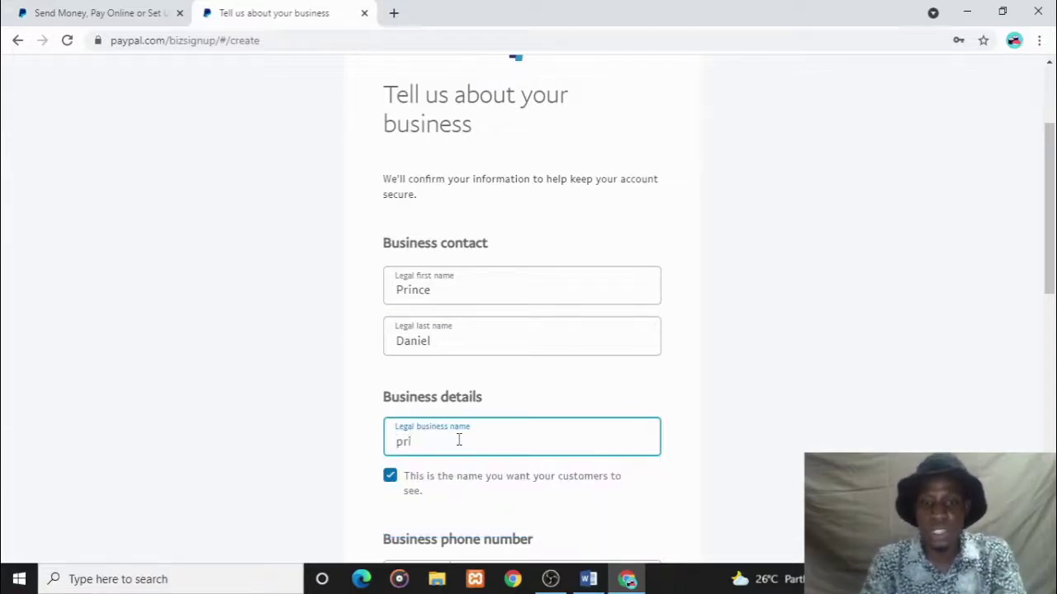
{"action": "type", "text": "nce Di"}
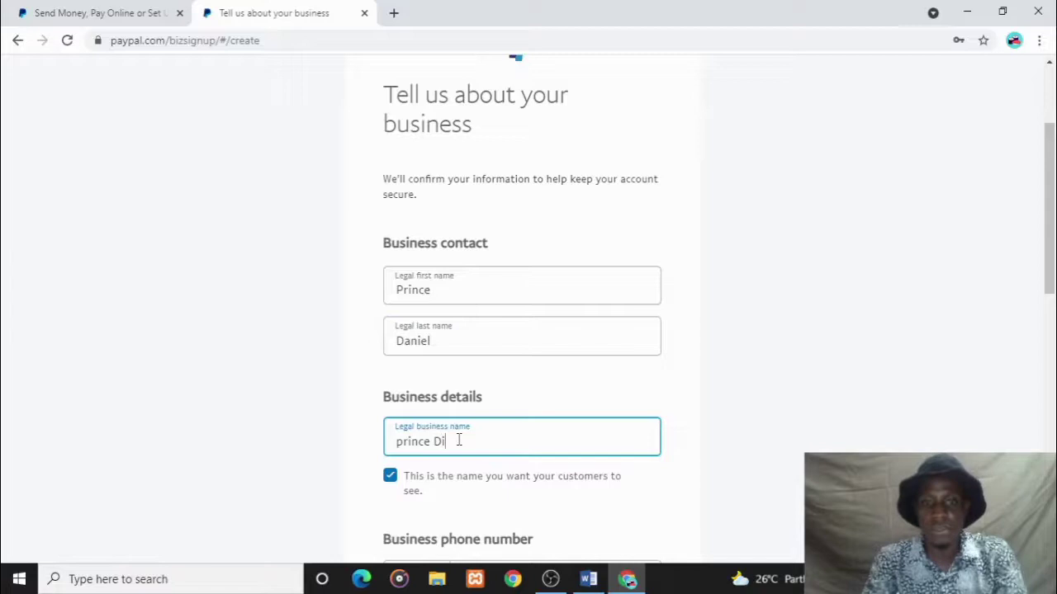
{"action": "type", "text": "gital"}
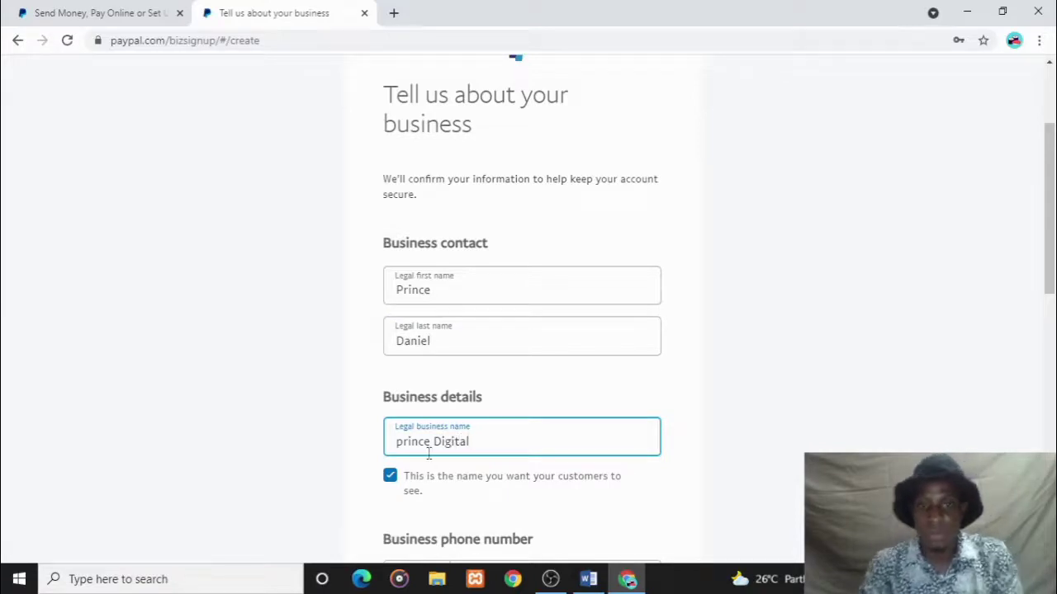
{"action": "left_click", "coordinate": [399, 443]}
{"action": "key", "text": "BackSpace"}
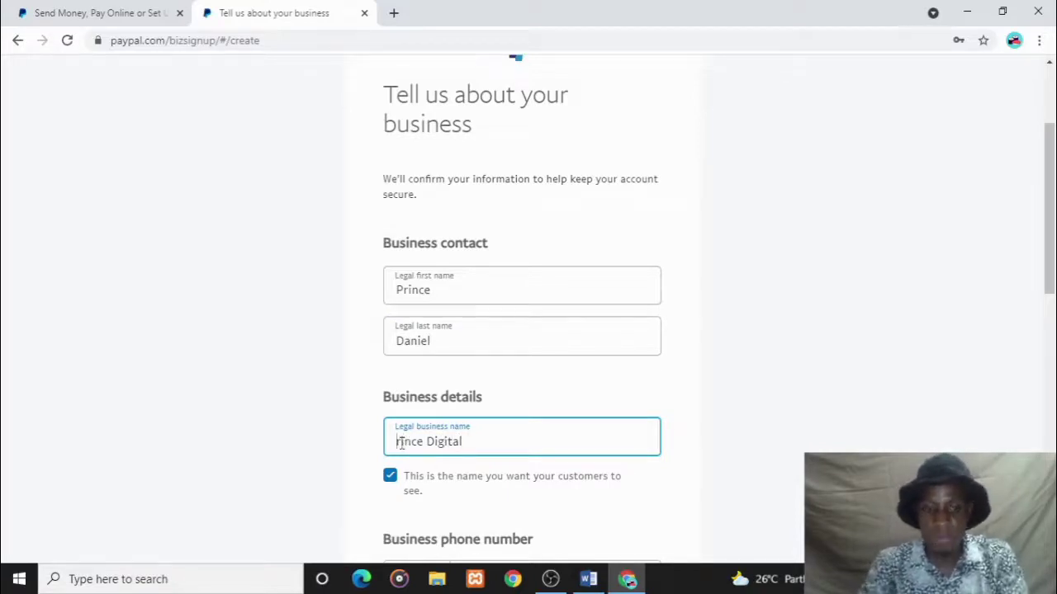
{"action": "type", "text": "P"}
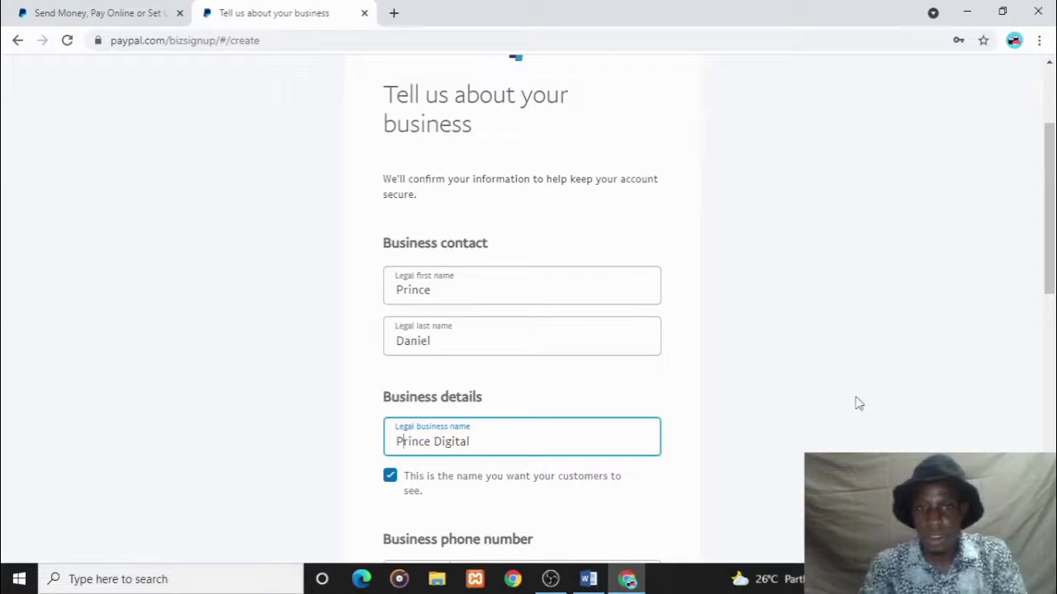
{"action": "left_click_drag", "start_coordinate": [1049, 242], "coordinate": [1043, 340]}
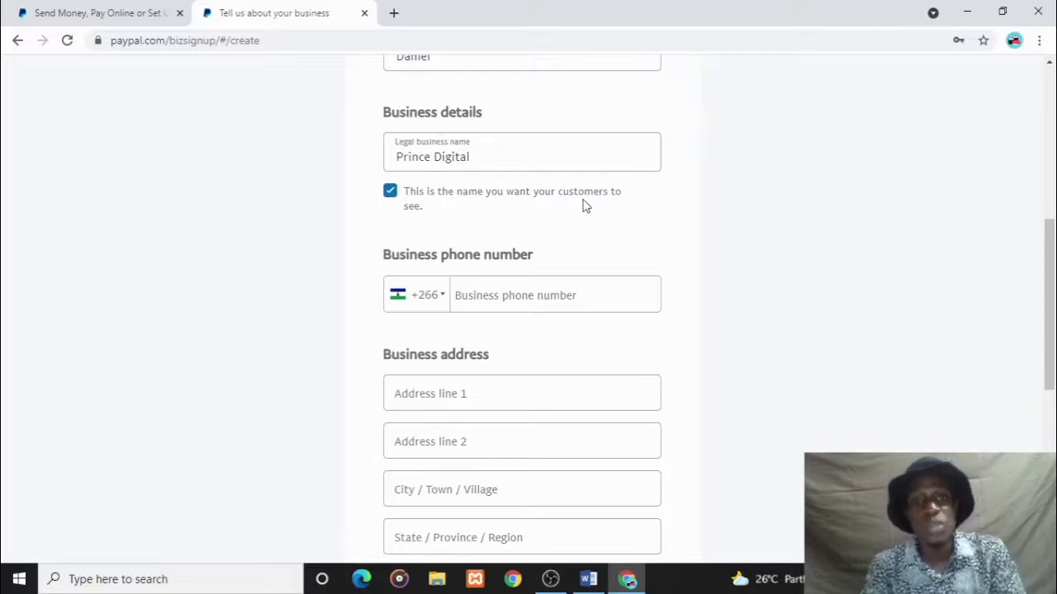
- Keep the legal name for customers, pick Nigeria +234 and enter the business phone number
{"action": "left_click", "coordinate": [390, 191]}
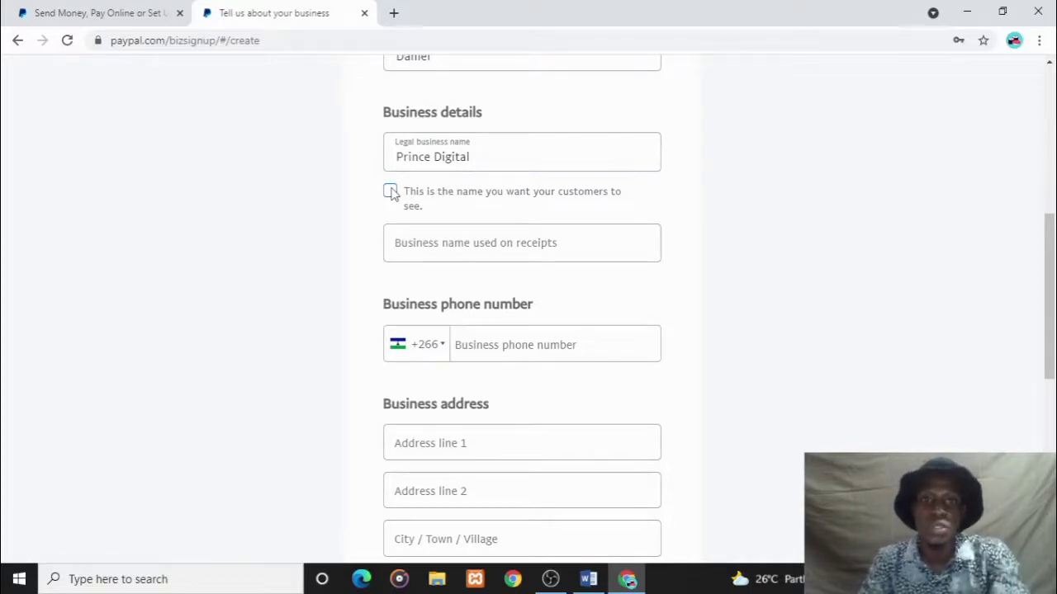
{"action": "left_click", "coordinate": [390, 191]}
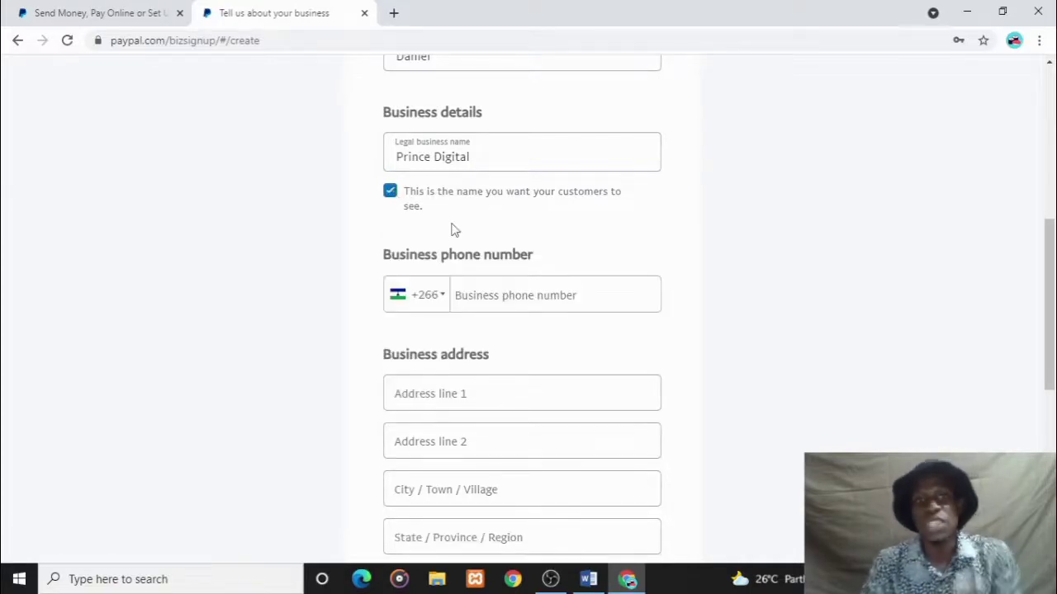
{"action": "left_click", "coordinate": [444, 297]}
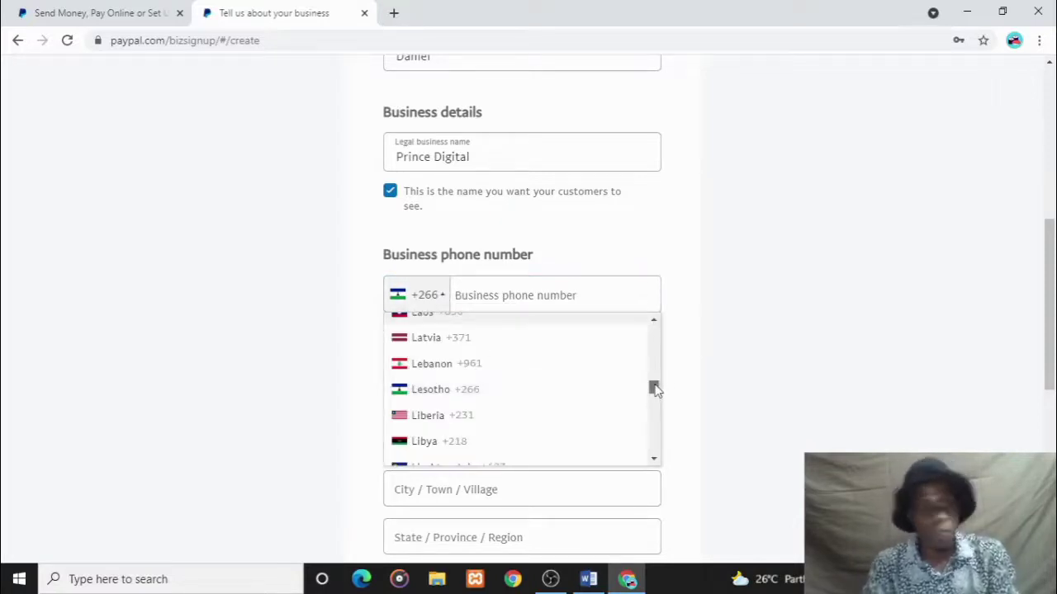
{"action": "left_click_drag", "start_coordinate": [654, 387], "coordinate": [656, 408]}
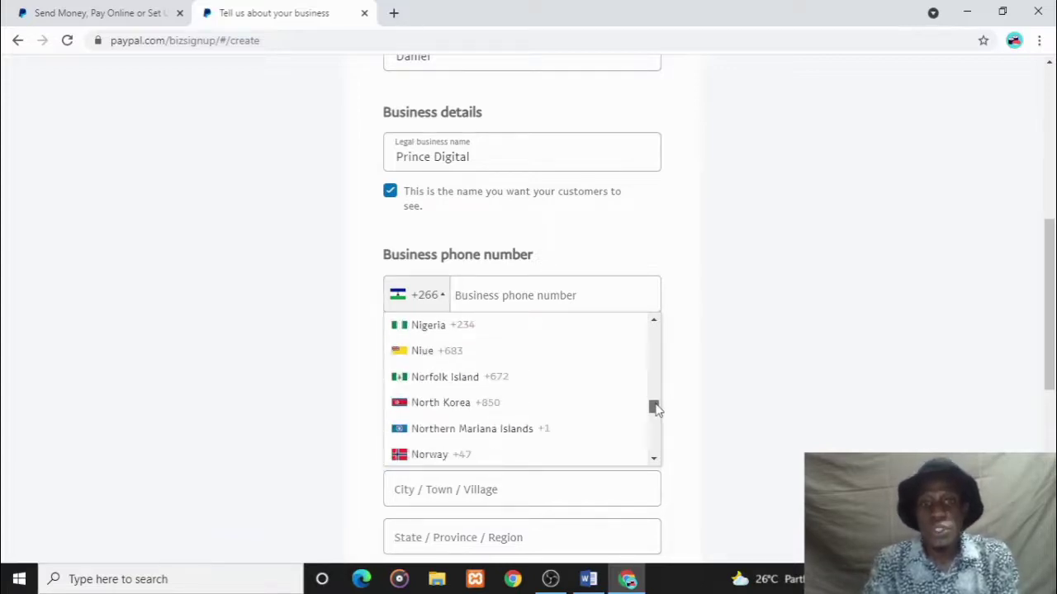
{"action": "left_click", "coordinate": [479, 332]}
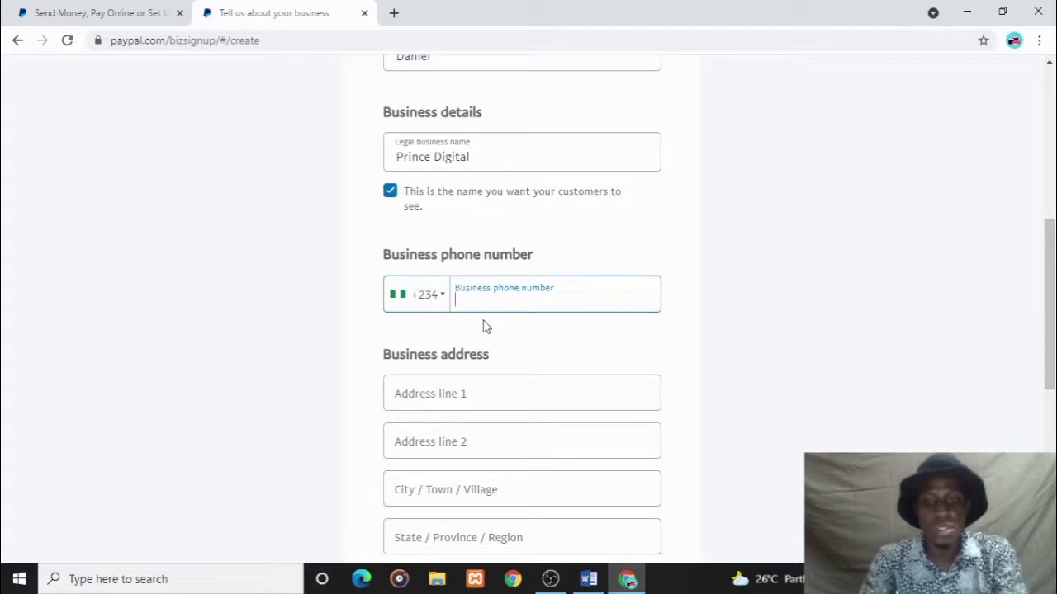
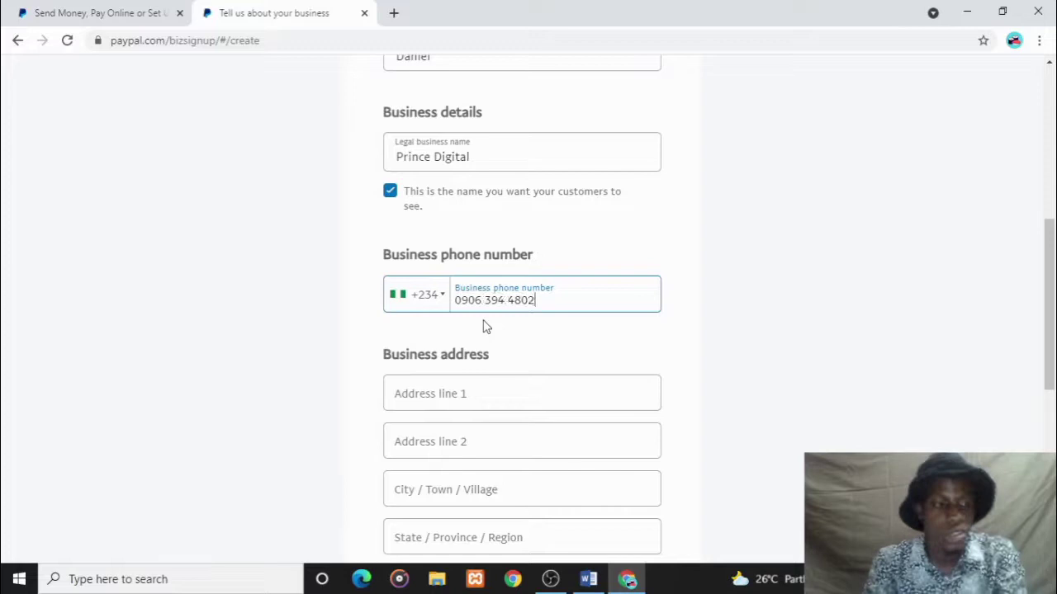
{"action": "left_click", "coordinate": [479, 403]}
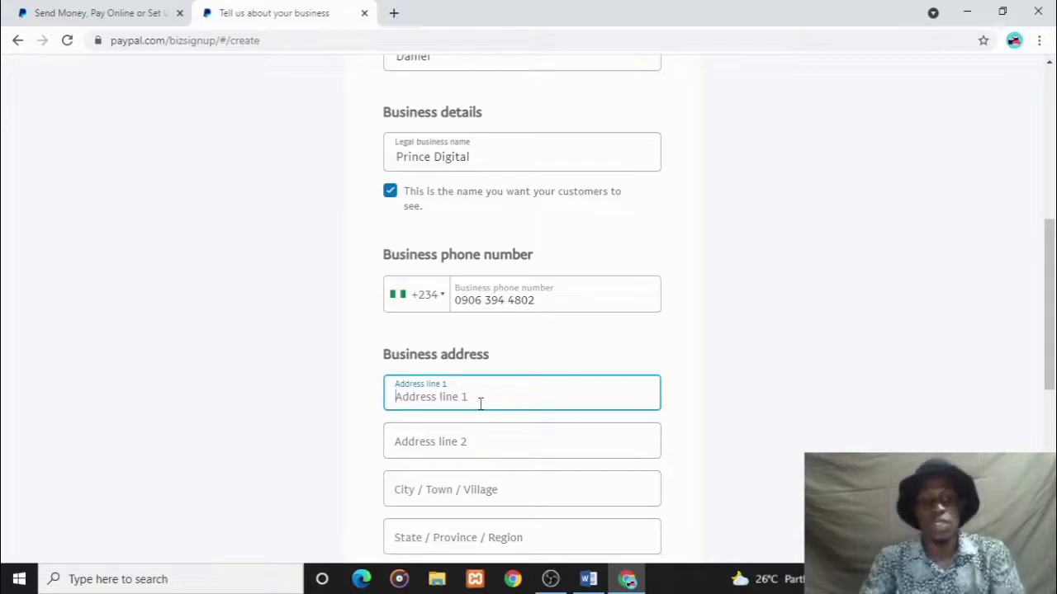
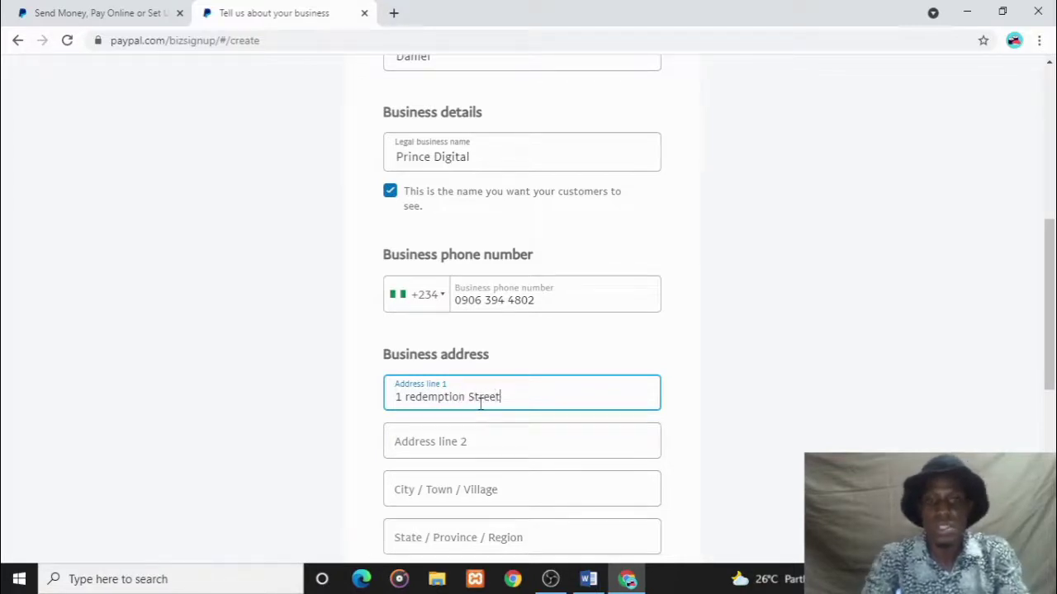
- Fill in the business street address, city and state, then accept the user agreement
{"action": "scroll", "coordinate": [1050, 308], "scroll_direction": "down", "scroll_amount": 1}
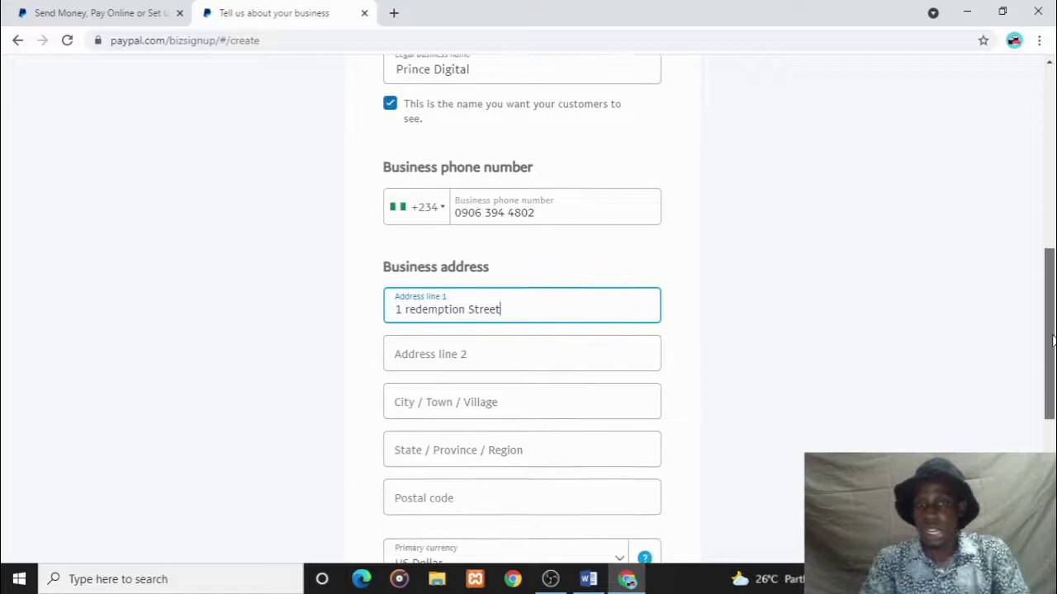
{"action": "left_click", "coordinate": [556, 379]}
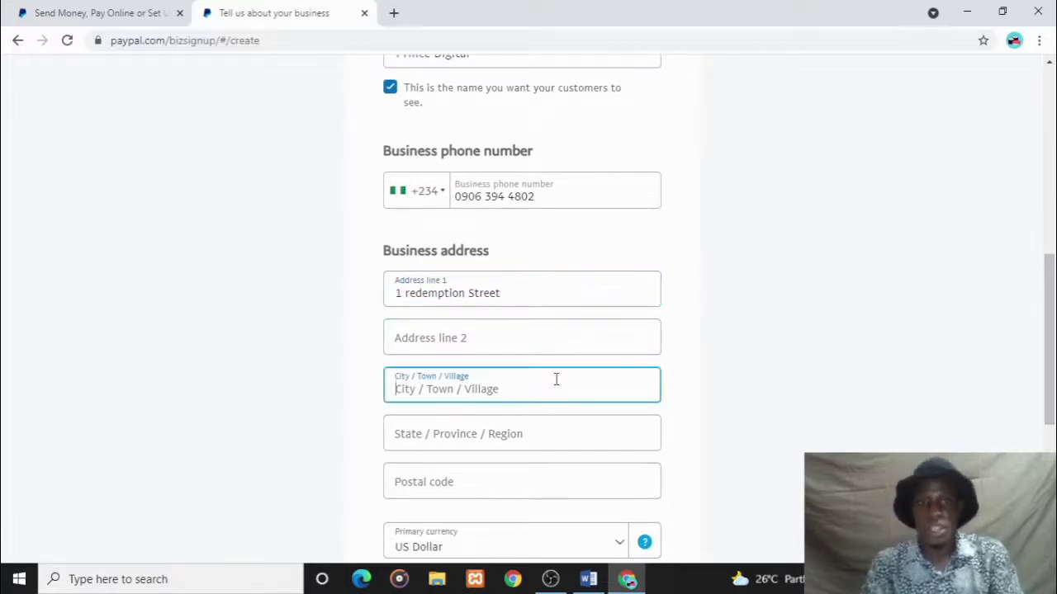
{"action": "type", "text": "Calabar"}
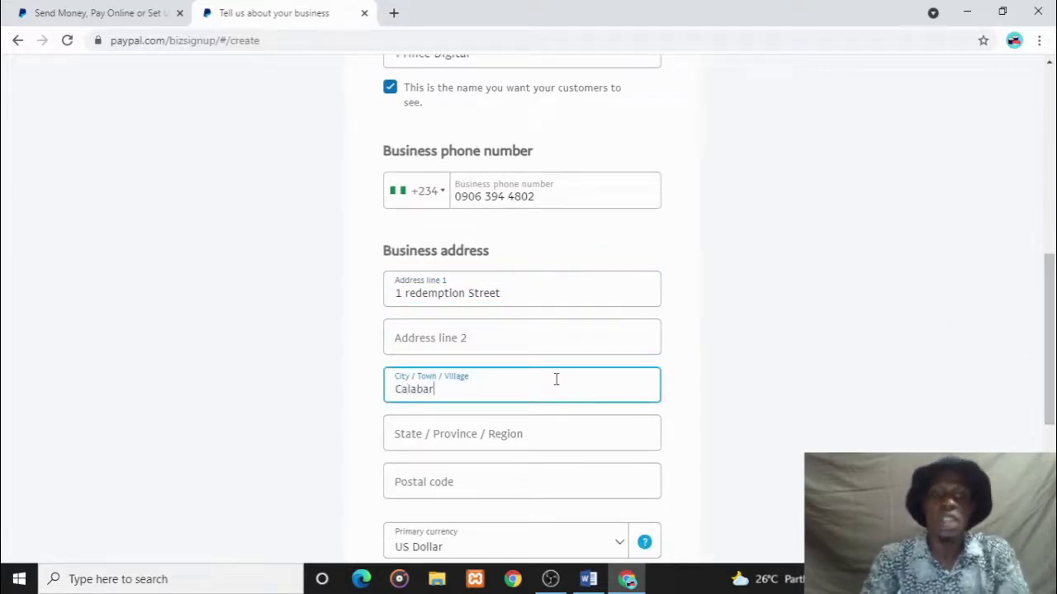
{"action": "left_click", "coordinate": [560, 431]}
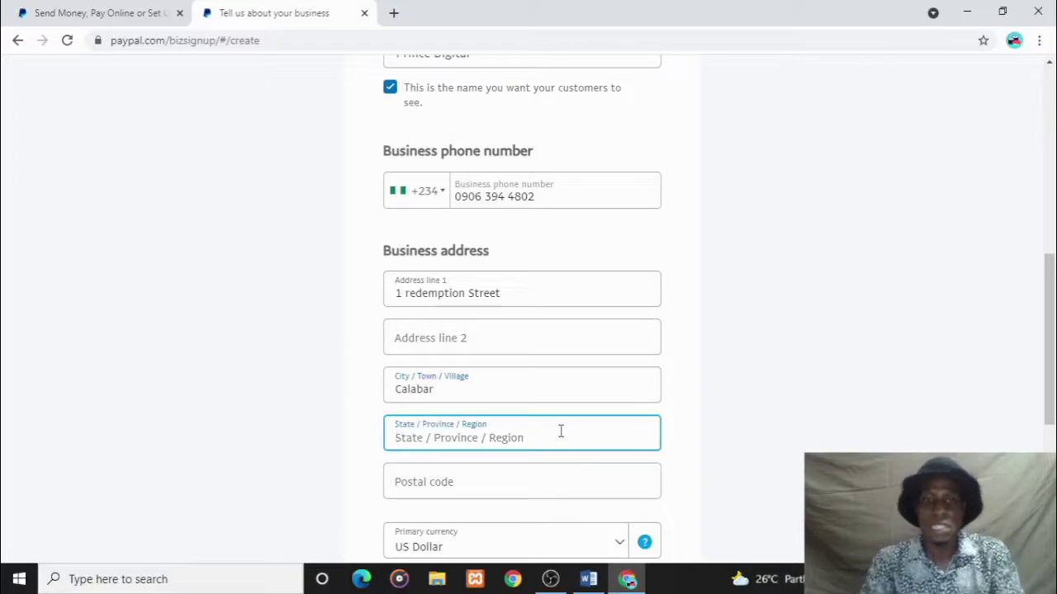
{"action": "type", "text": "Cross "}
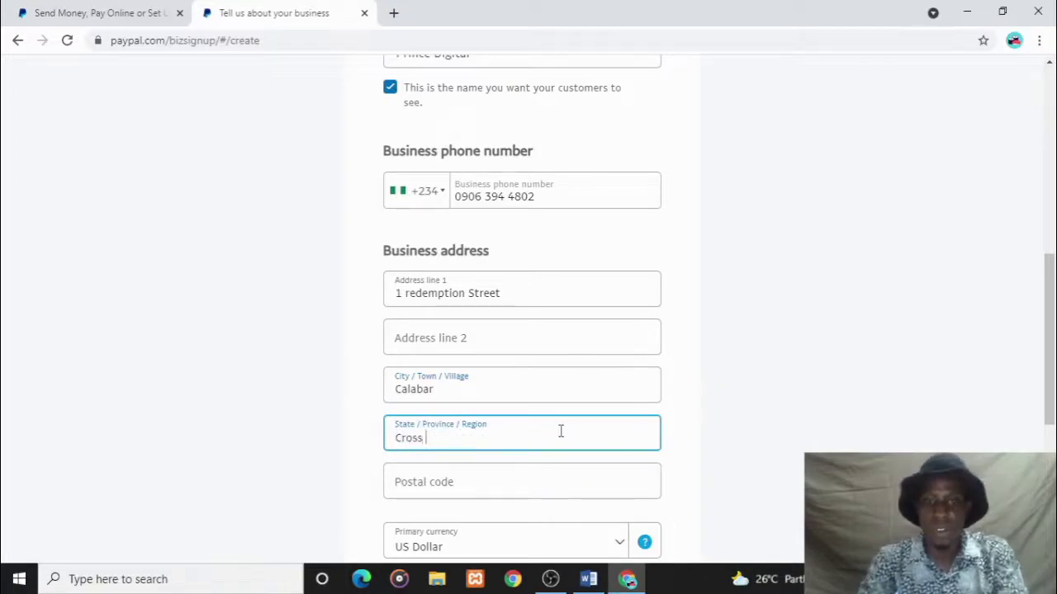
{"action": "type", "text": "rivere"}
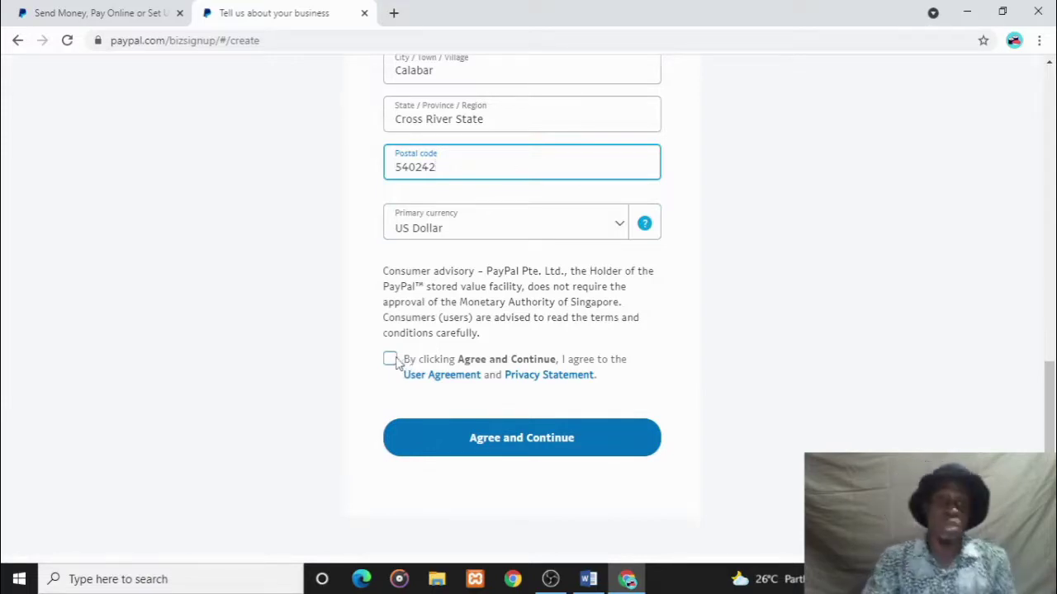
{"action": "left_click", "coordinate": [390, 360]}
{"action": "left_click", "coordinate": [471, 436]}
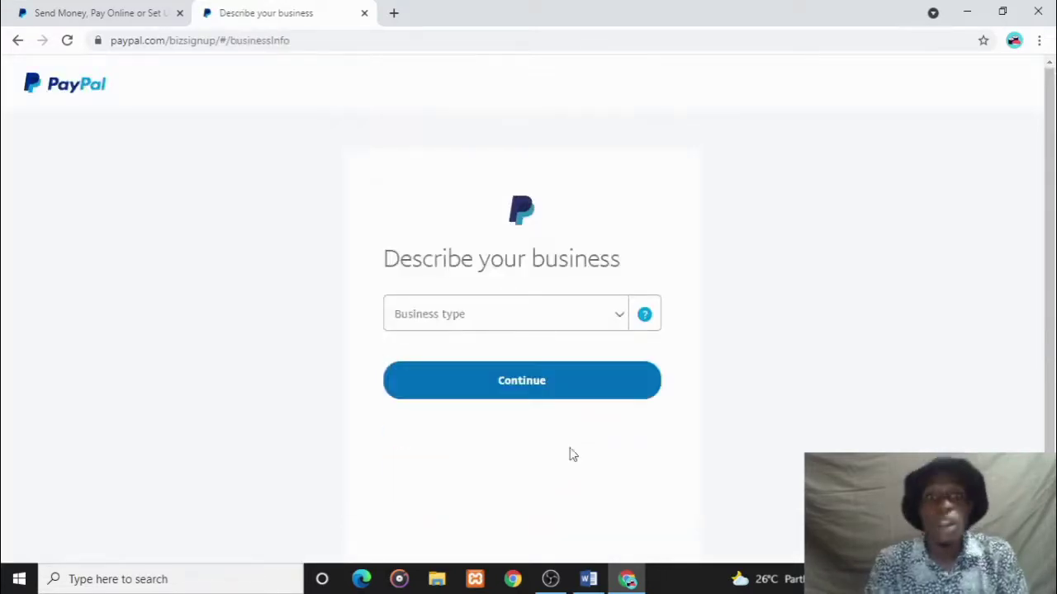
- Pick Sole Proprietor from the top of the Business type list
{"action": "left_click", "coordinate": [591, 324]}
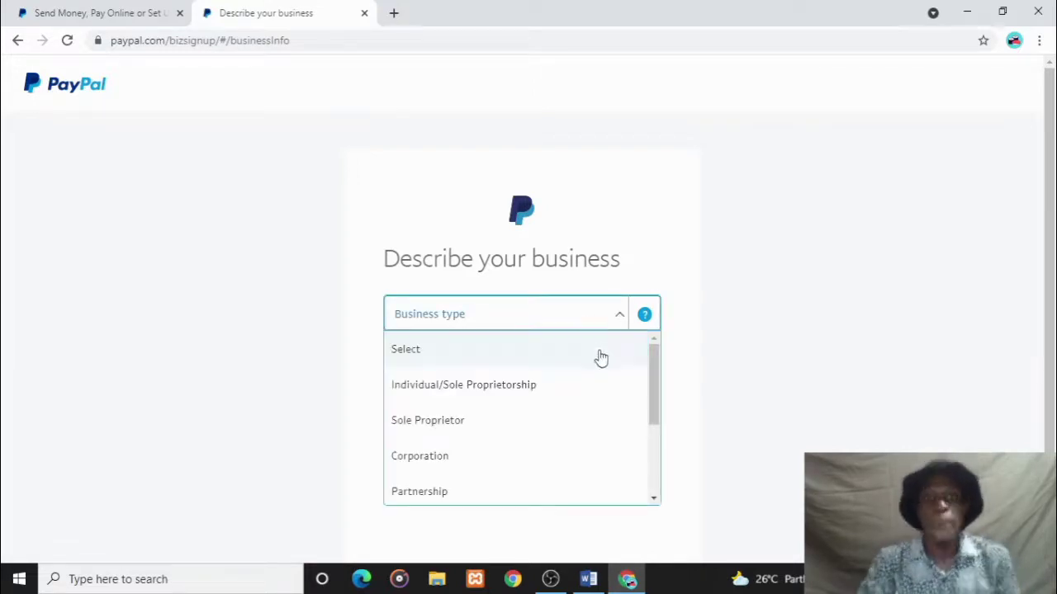
{"action": "left_click_drag", "start_coordinate": [652, 384], "coordinate": [629, 467]}
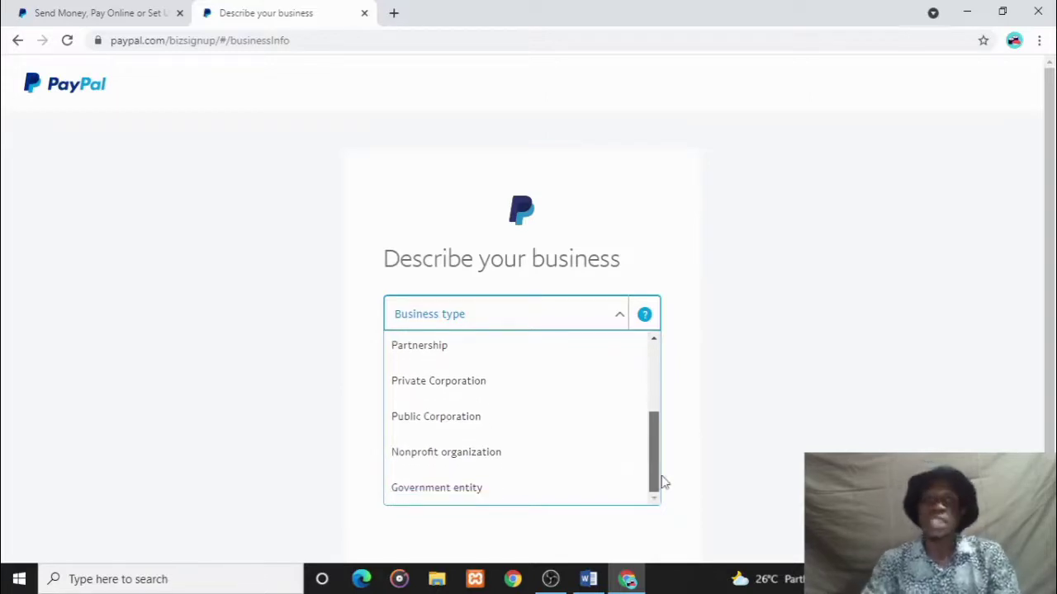
{"action": "left_click_drag", "start_coordinate": [656, 484], "coordinate": [642, 411]}
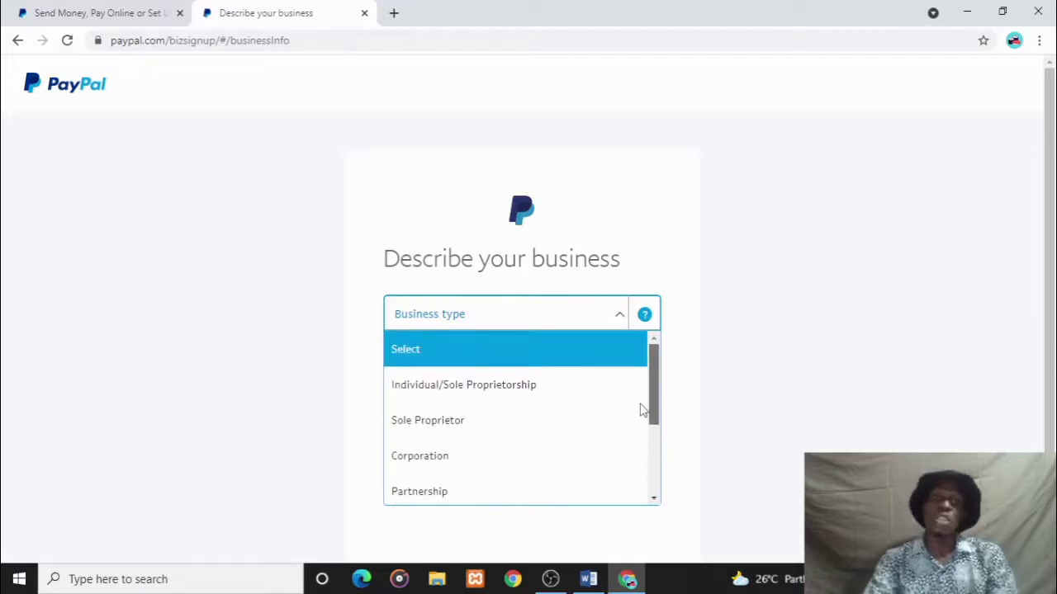
{"action": "left_click", "coordinate": [518, 423]}
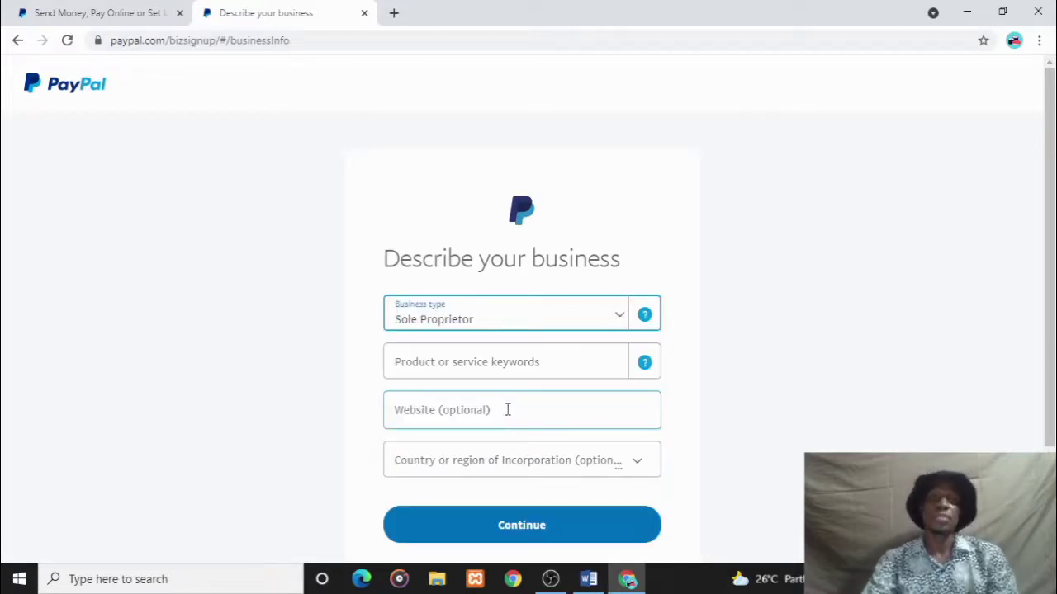
- Search 'Digit' and pick Digital Goods Media-Books, Movies, Music as the product keyword
{"action": "left_click", "coordinate": [510, 368]}
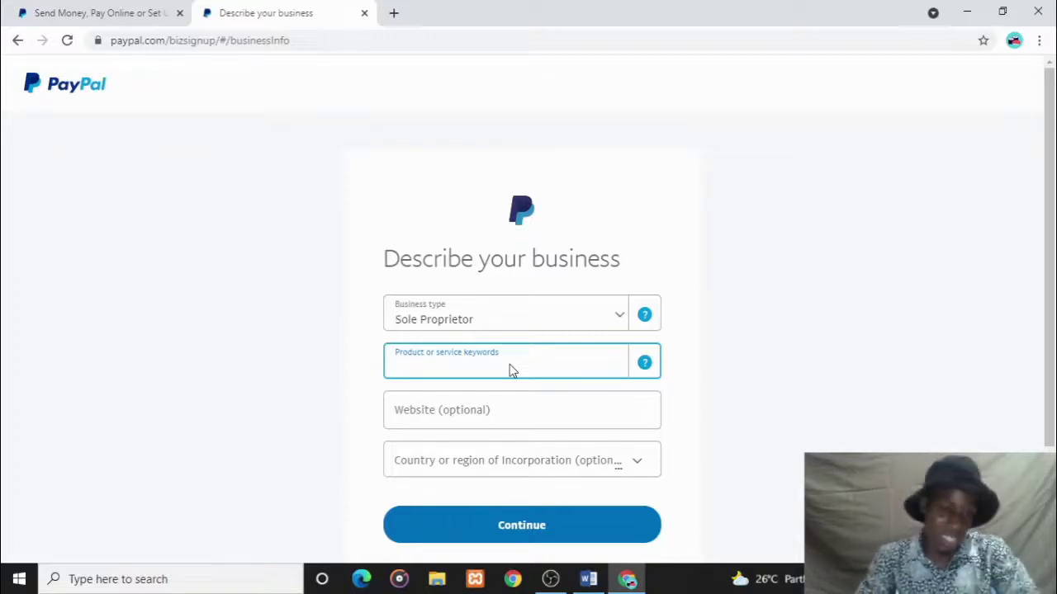
{"action": "type", "text": "Digit"}
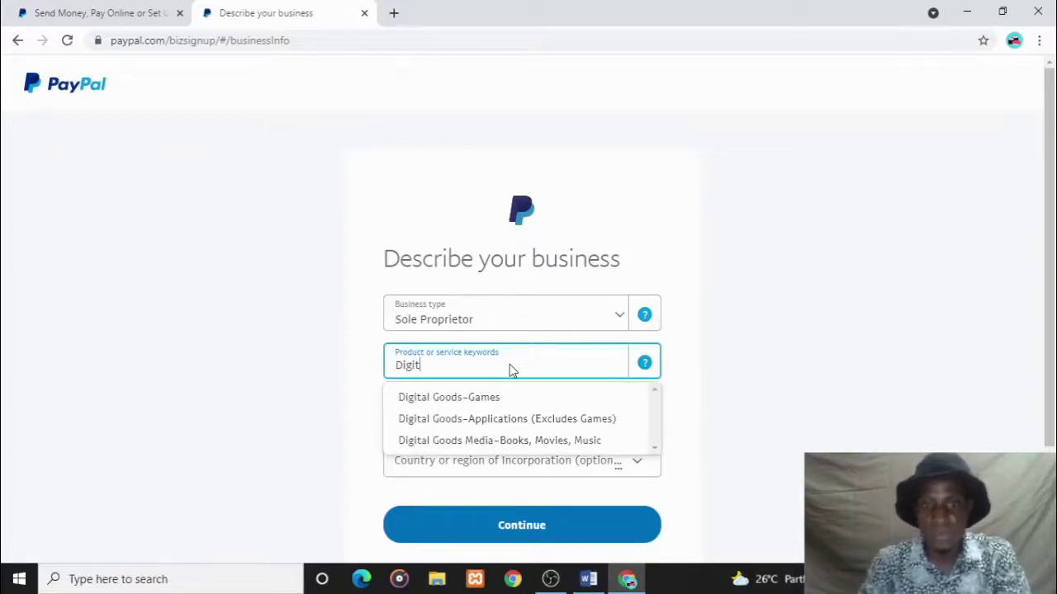
{"action": "left_click", "coordinate": [491, 440]}
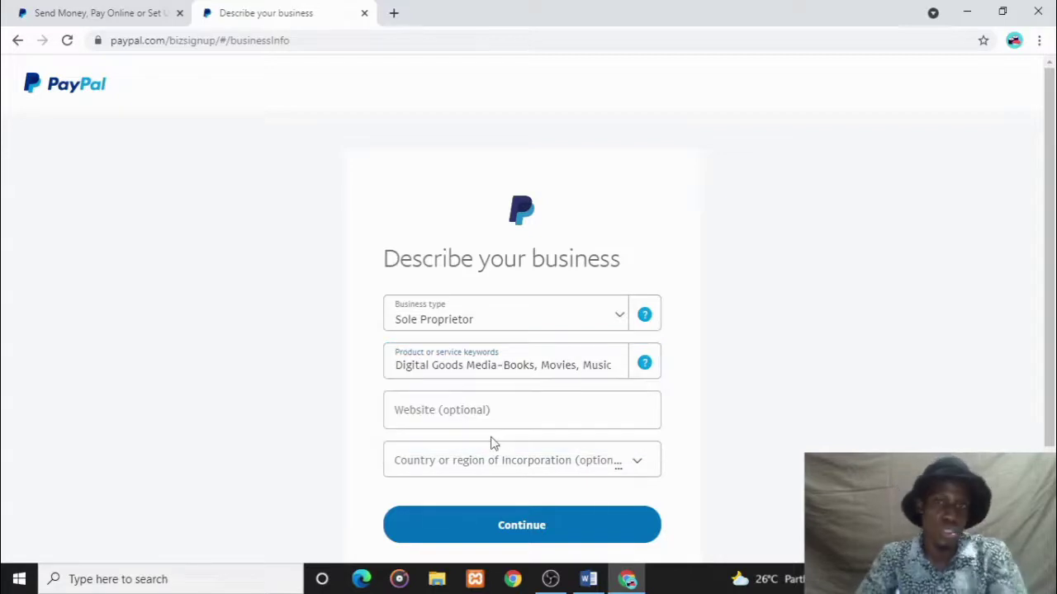
{"action": "left_click", "coordinate": [501, 417]}
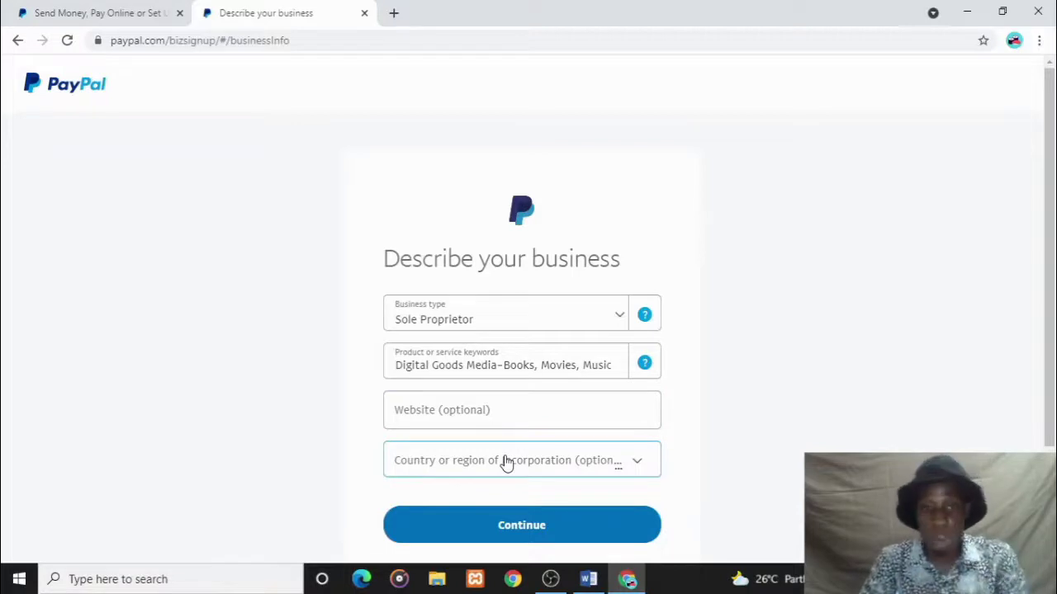
- Set Nigeria as the country of incorporation and submit the business description
{"action": "left_click", "coordinate": [506, 463]}
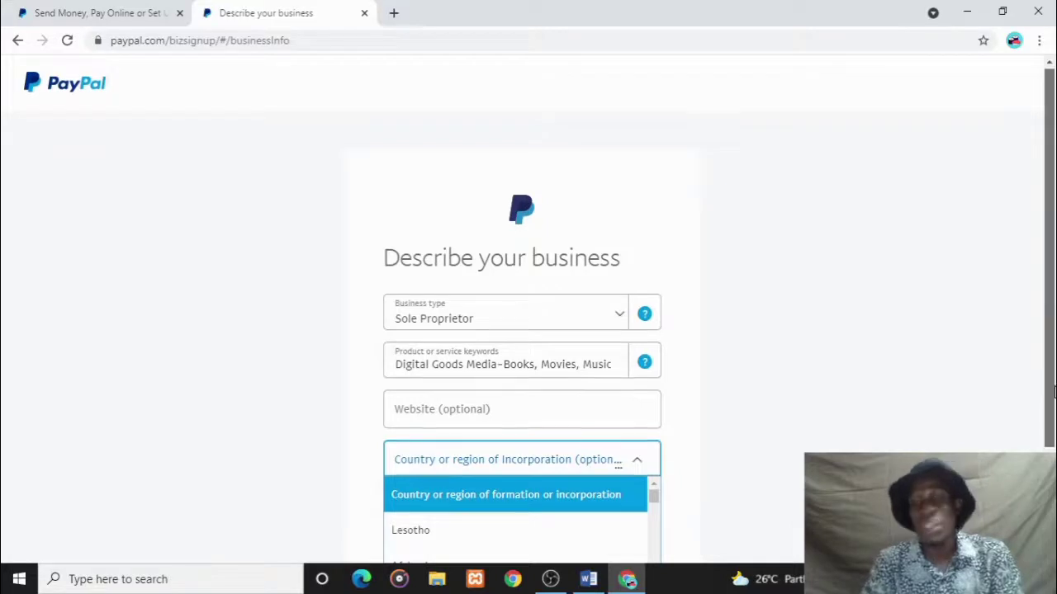
{"action": "left_click_drag", "start_coordinate": [1049, 387], "coordinate": [1051, 506]}
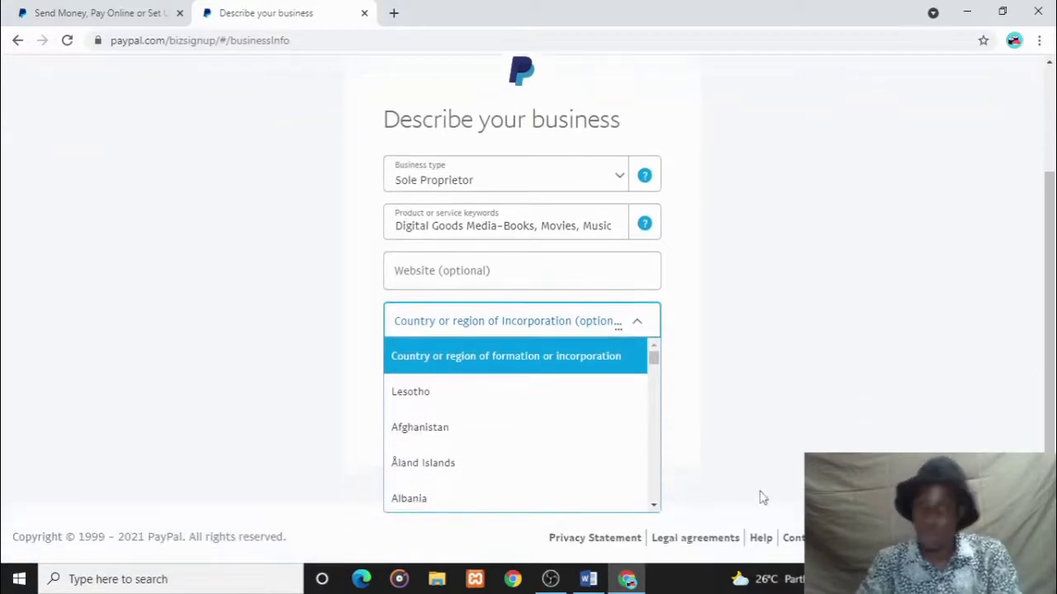
{"action": "left_click_drag", "start_coordinate": [656, 358], "coordinate": [653, 447]}
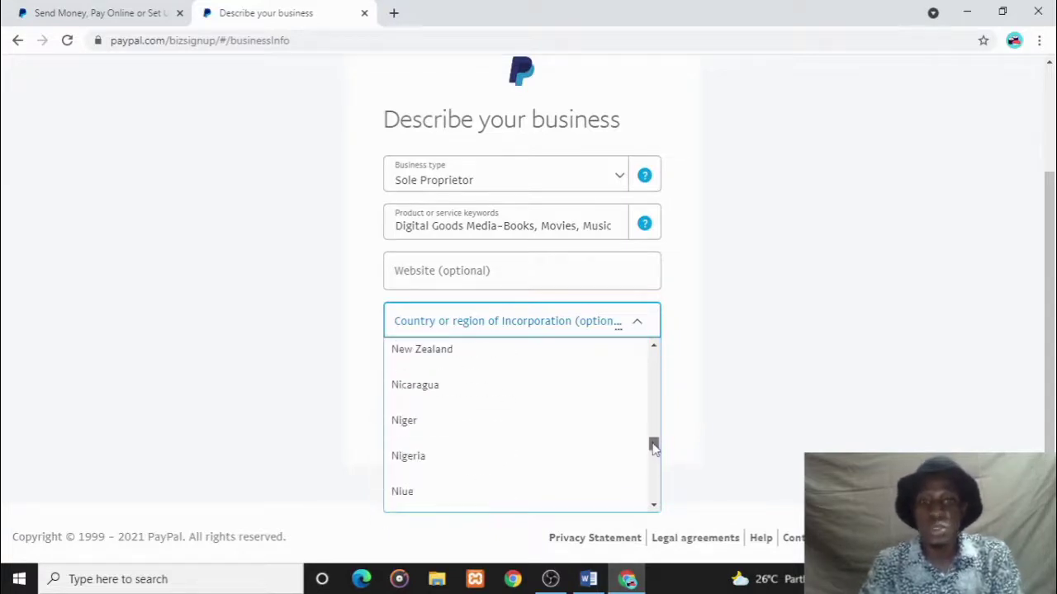
{"action": "left_click", "coordinate": [493, 456]}
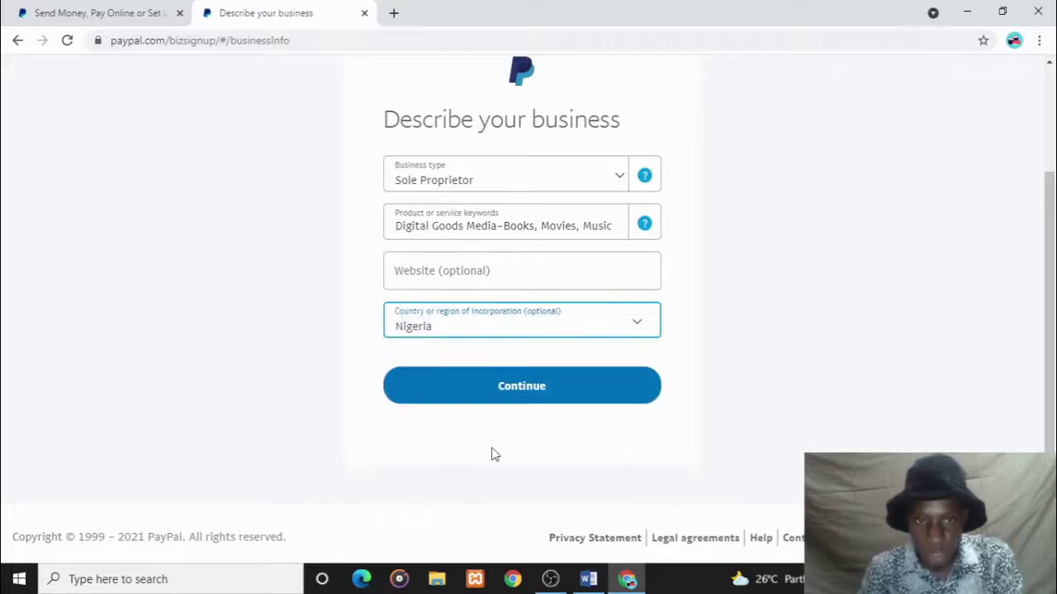
{"action": "left_click", "coordinate": [548, 391]}
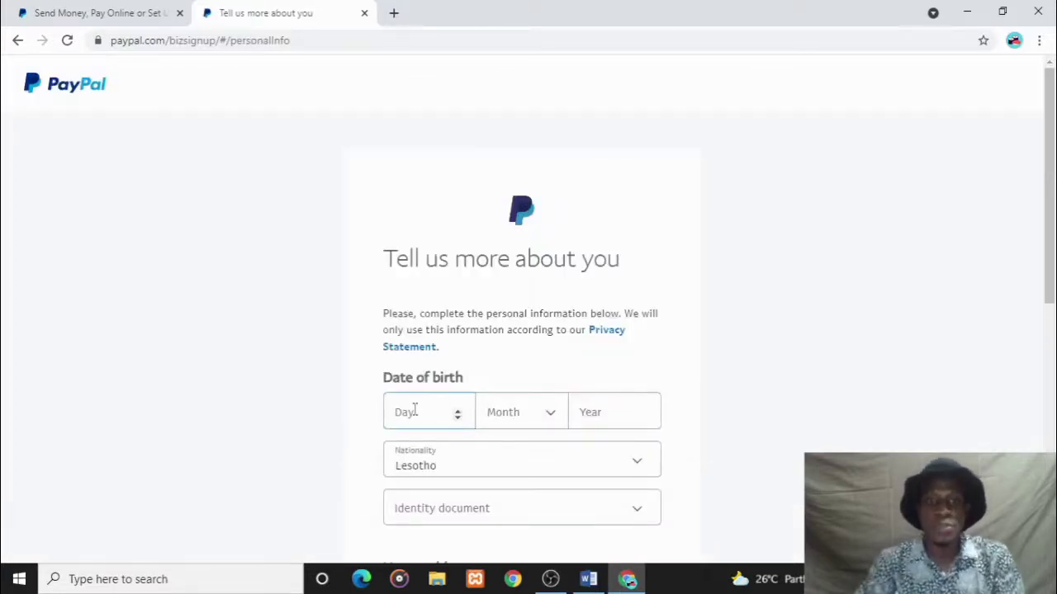
- Enter a date of birth of 17 February 1989
{"action": "left_click", "coordinate": [414, 410]}
{"action": "type", "text": "17"}
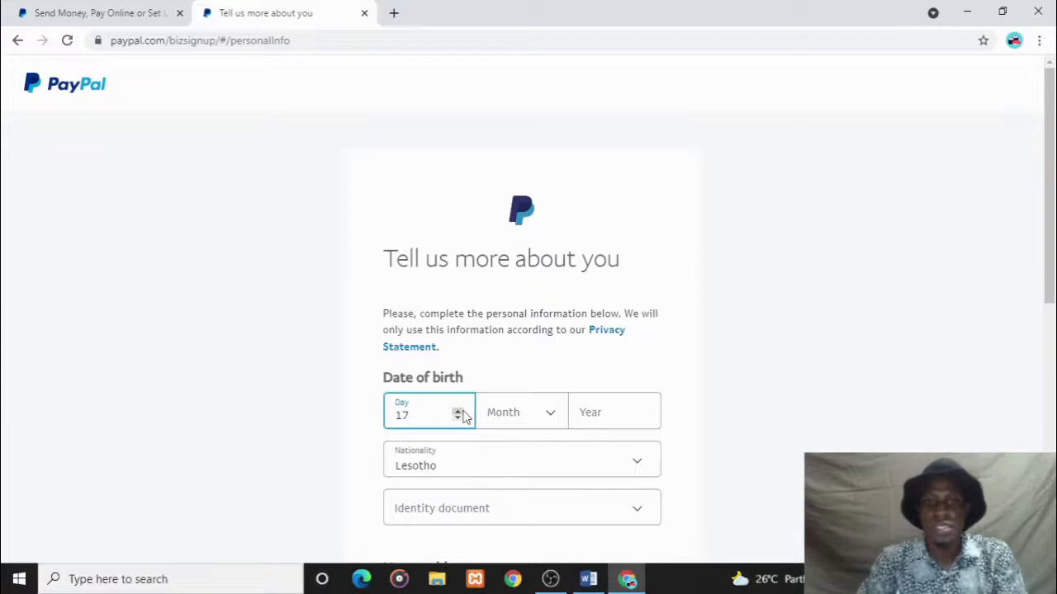
{"action": "left_click", "coordinate": [498, 418]}
{"action": "left_click", "coordinate": [519, 528]}
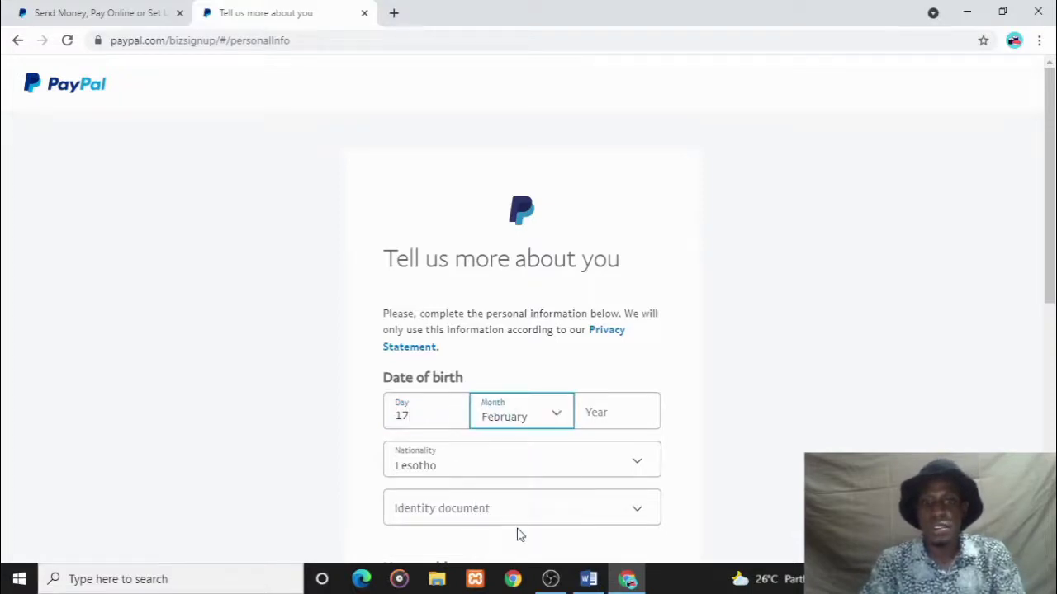
{"action": "left_click", "coordinate": [592, 413]}
{"action": "type", "text": "19"}
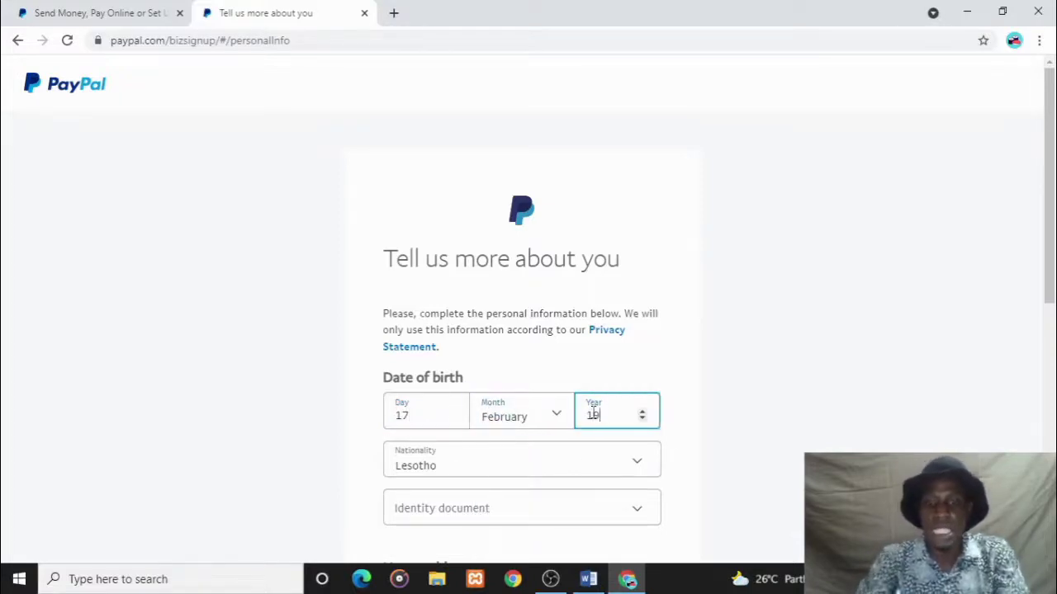
{"action": "type", "text": "89"}
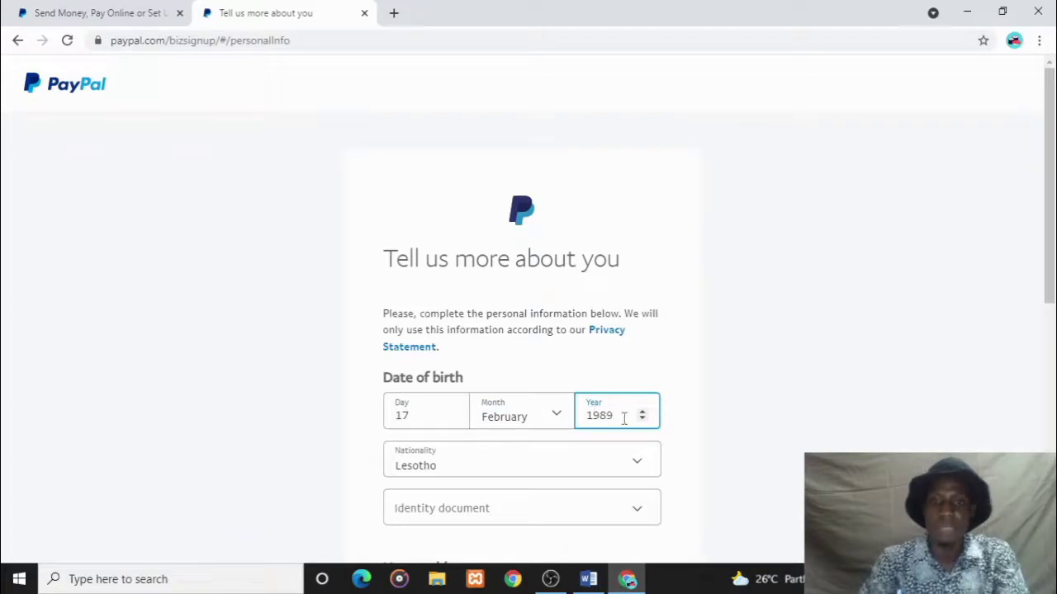
- Choose Nigerian nationality and National ID as the document, then enter the ID number
{"action": "left_click", "coordinate": [622, 468]}
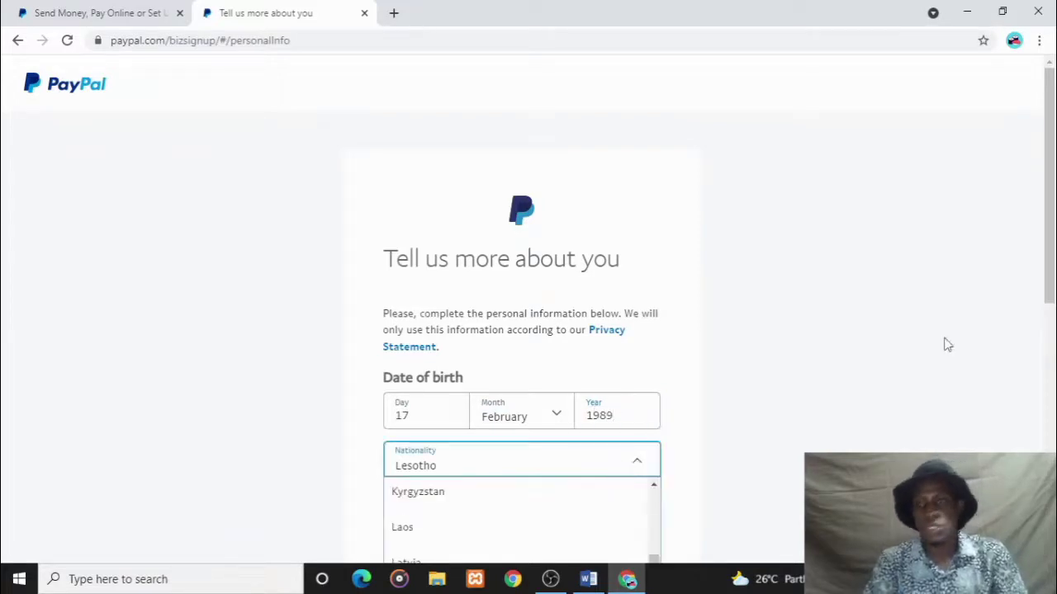
{"action": "left_click_drag", "start_coordinate": [1050, 277], "coordinate": [1050, 427]}
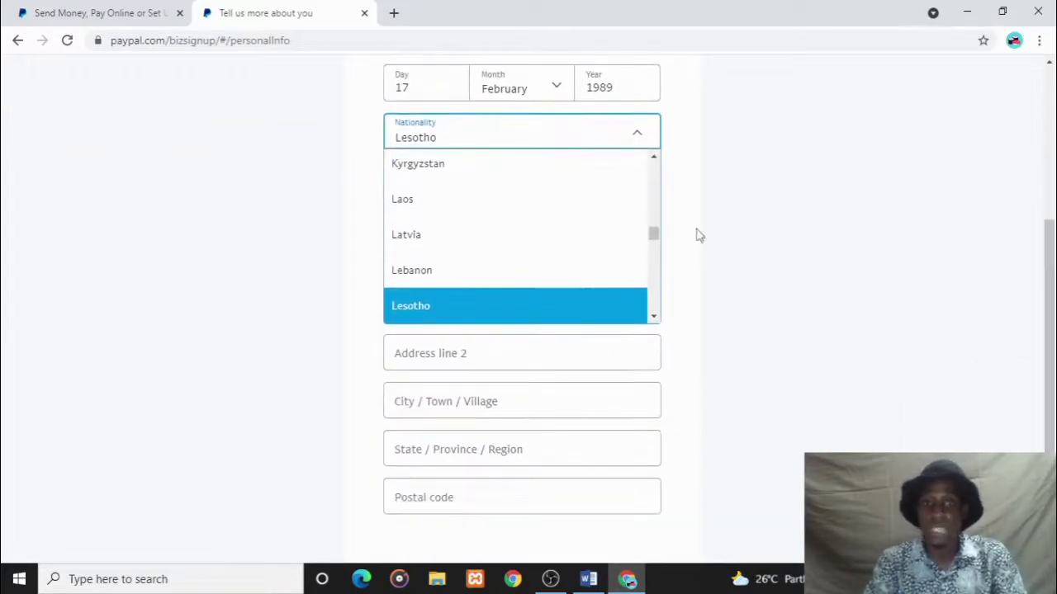
{"action": "left_click_drag", "start_coordinate": [655, 233], "coordinate": [653, 258]}
{"action": "left_click", "coordinate": [488, 180]}
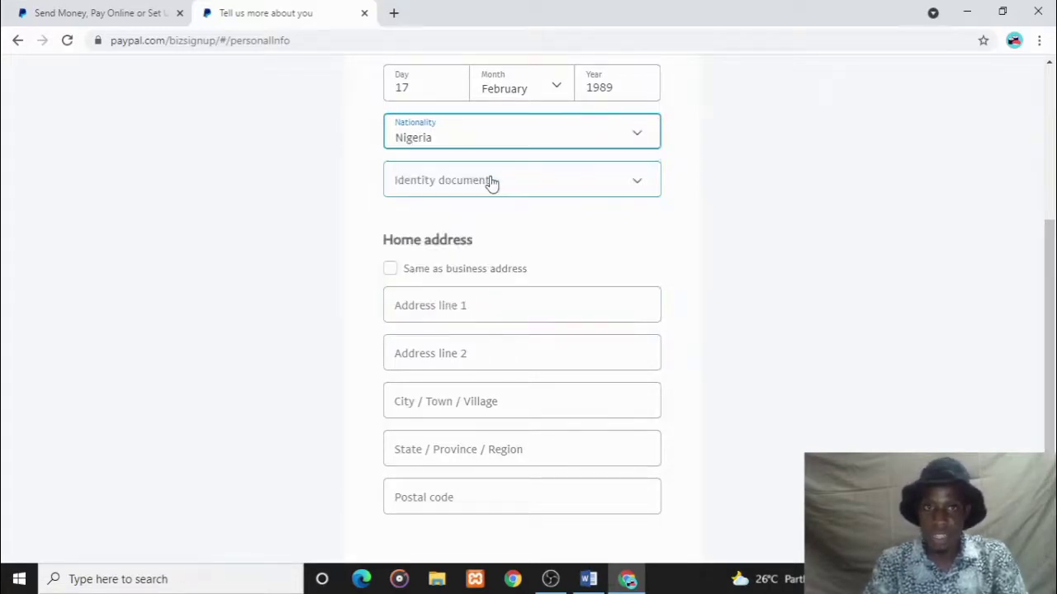
{"action": "left_click", "coordinate": [544, 189]}
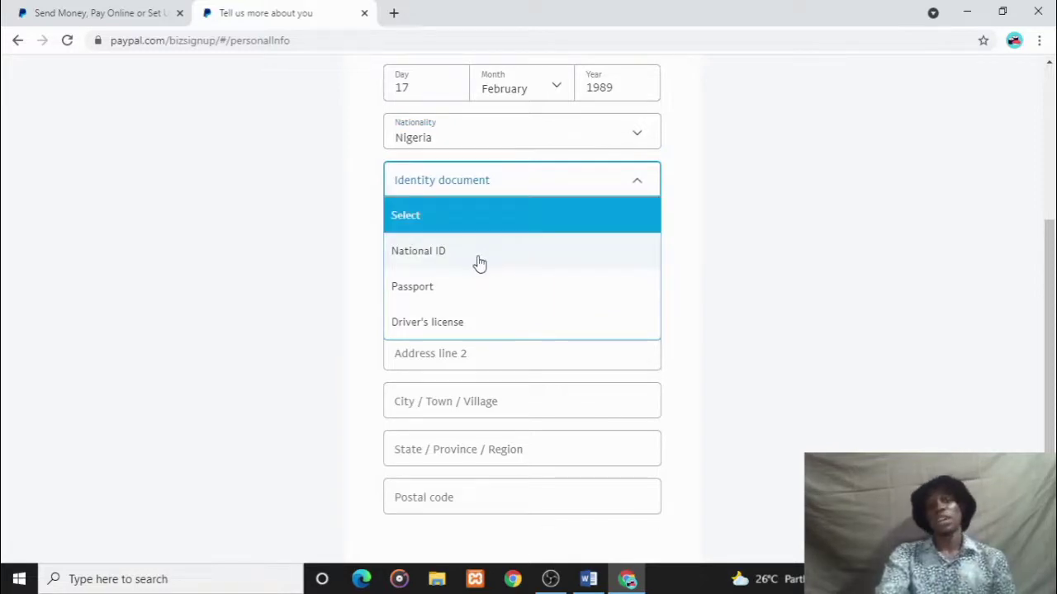
{"action": "left_click", "coordinate": [433, 260]}
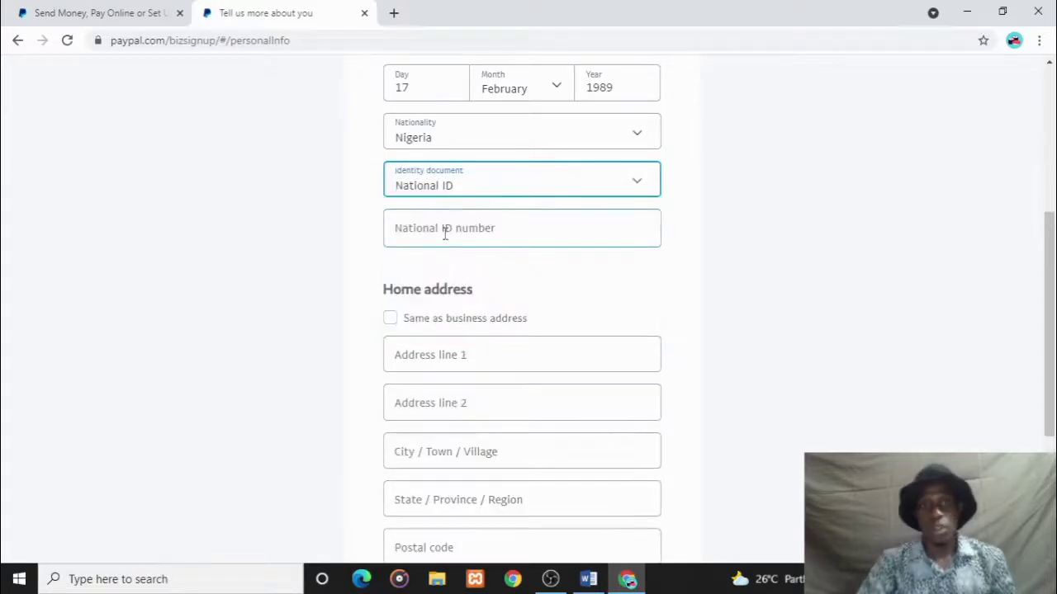
{"action": "left_click", "coordinate": [444, 233]}
{"action": "type", "text": "1"}
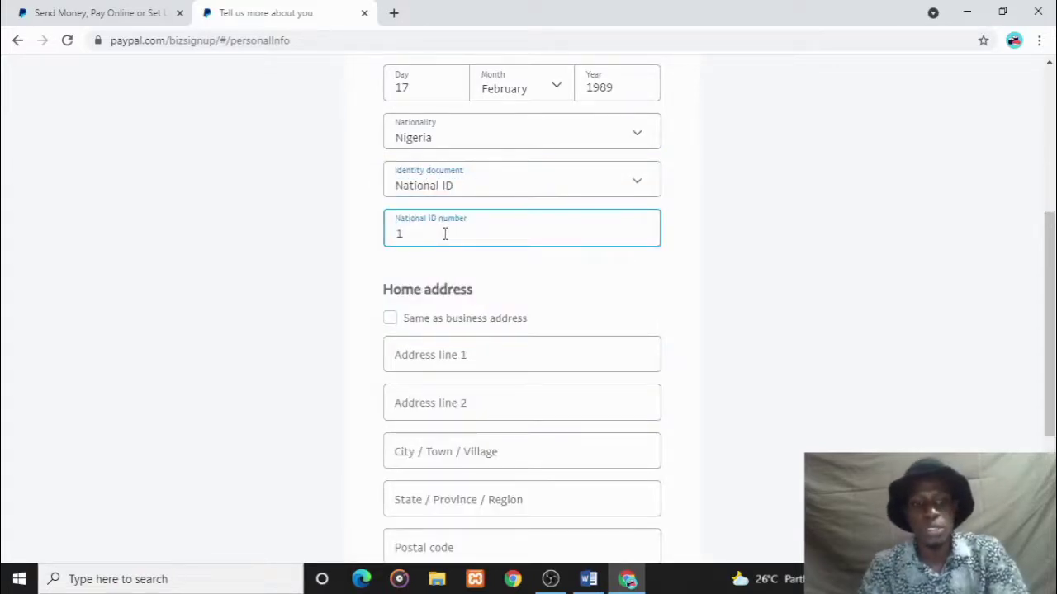
{"action": "type", "text": "23456789"}
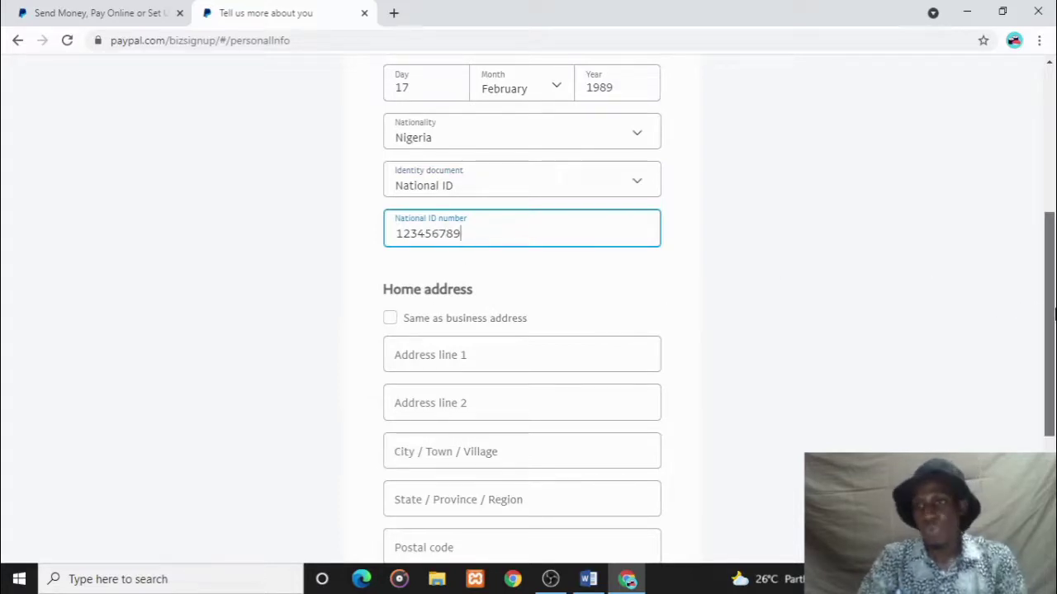
{"action": "left_click_drag", "start_coordinate": [1051, 312], "coordinate": [1051, 369]}
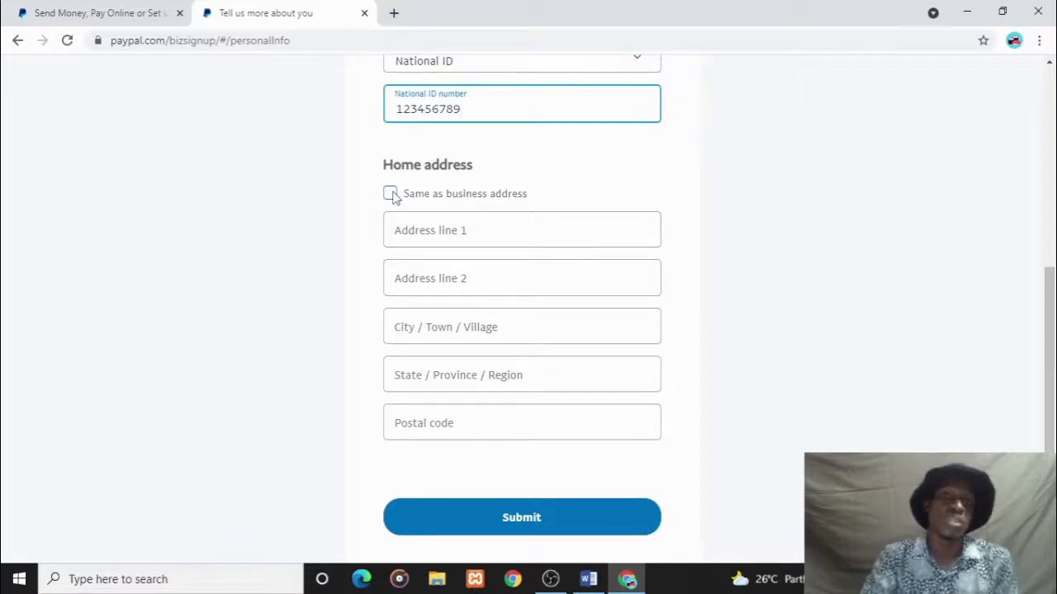
- Reuse the business address as the home address and submit the personal details
{"action": "left_click", "coordinate": [391, 194]}
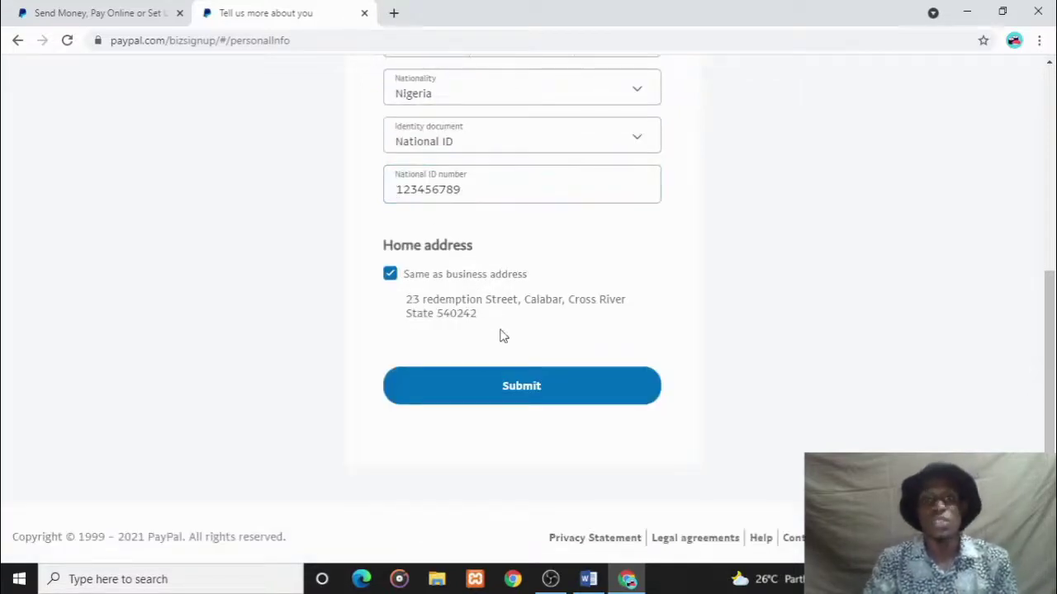
{"action": "left_click", "coordinate": [488, 380]}
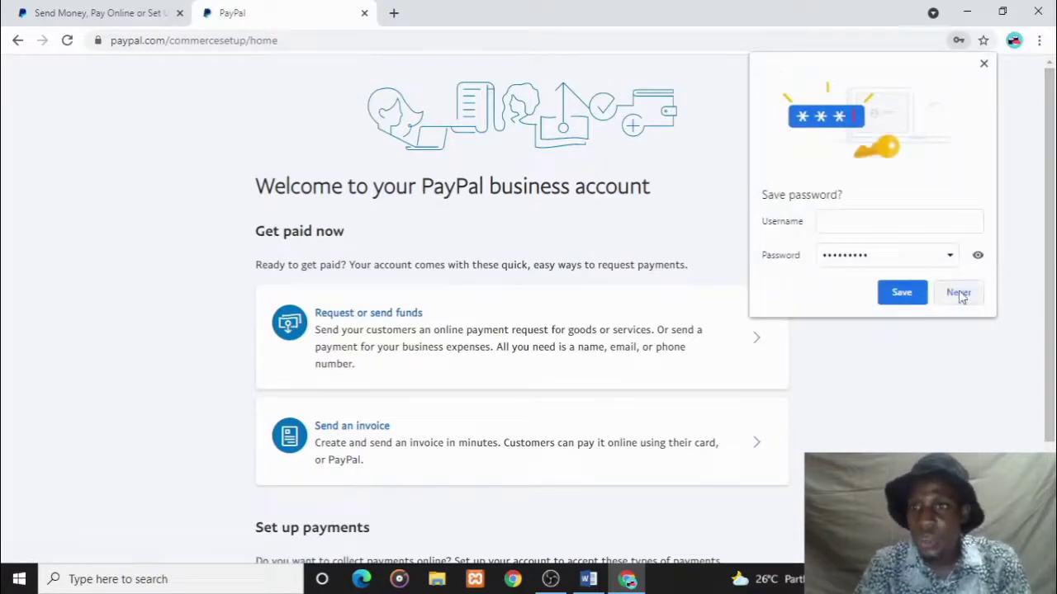
- Decline Chrome's password save and go to the 'Request or send funds' page
{"action": "left_click", "coordinate": [960, 294]}
{"action": "left_click_drag", "start_coordinate": [1045, 316], "coordinate": [1044, 423]}
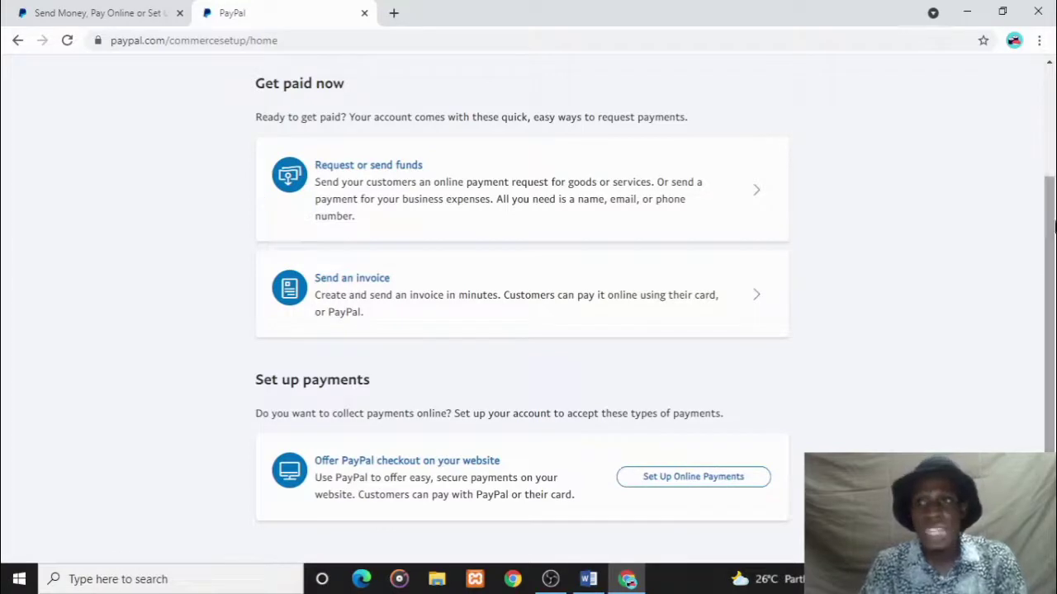
{"action": "left_click_drag", "start_coordinate": [1047, 231], "coordinate": [1052, 80]}
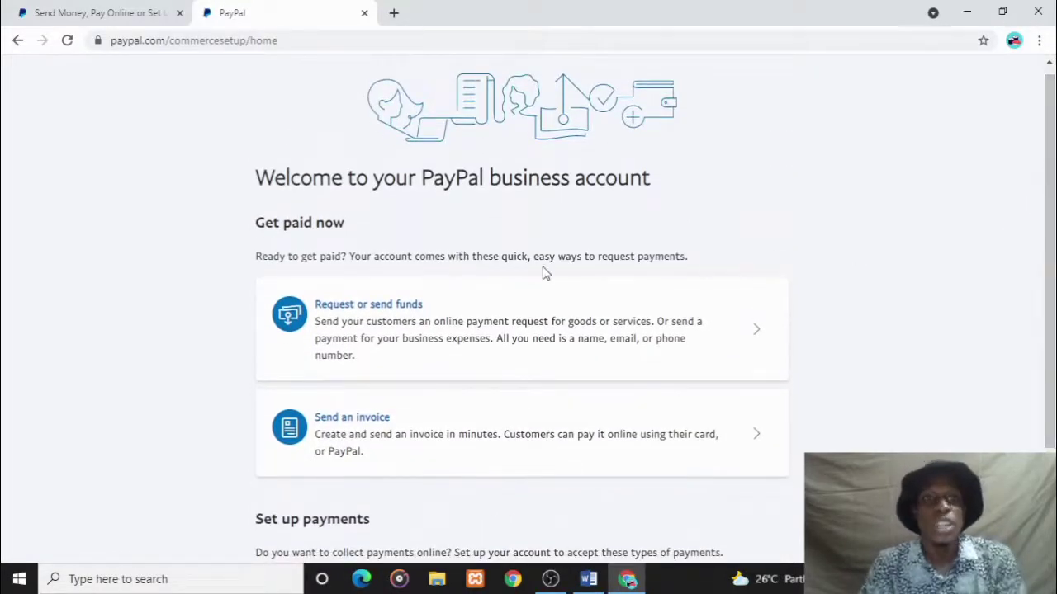
{"action": "left_click", "coordinate": [382, 307]}
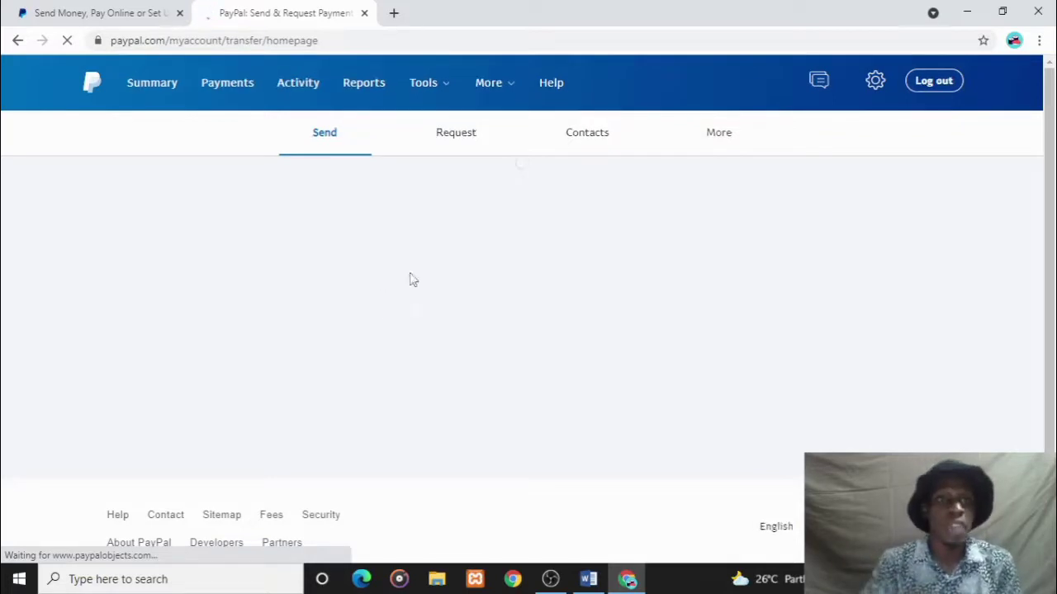
- Open the Summary dashboard and review the $0.00 USD balance and pending email and card tasks
{"action": "left_click", "coordinate": [152, 86]}
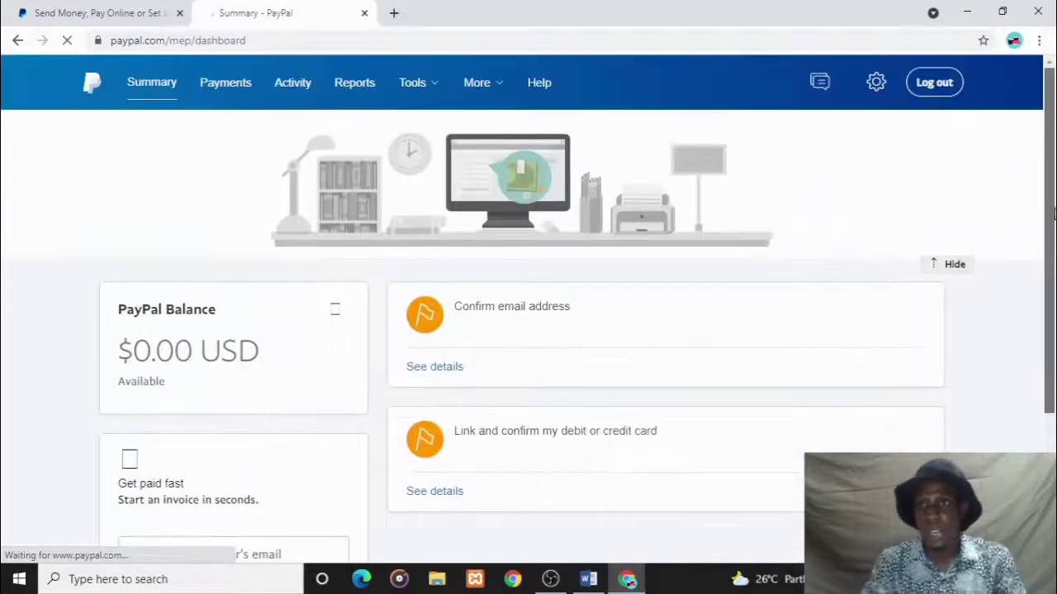
{"action": "left_click_drag", "start_coordinate": [1051, 211], "coordinate": [1053, 271]}
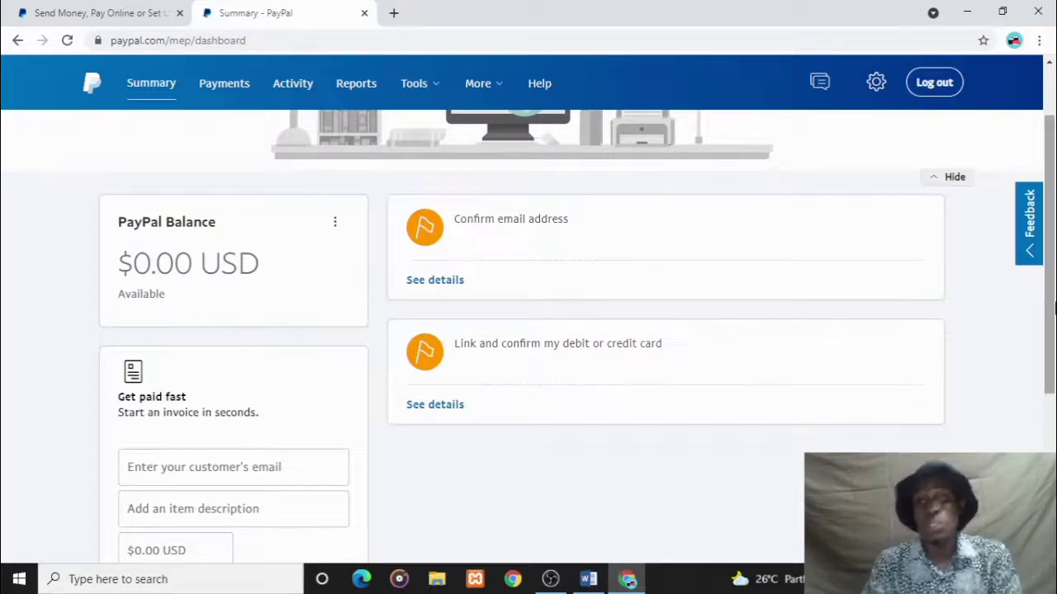
{"action": "left_click_drag", "start_coordinate": [1052, 307], "coordinate": [1021, 431]}
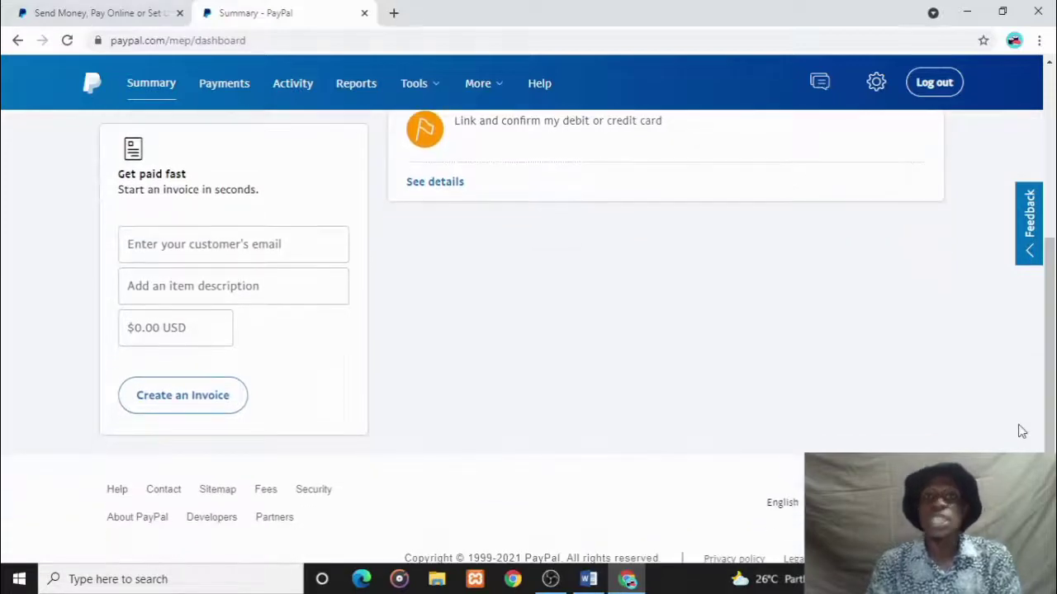